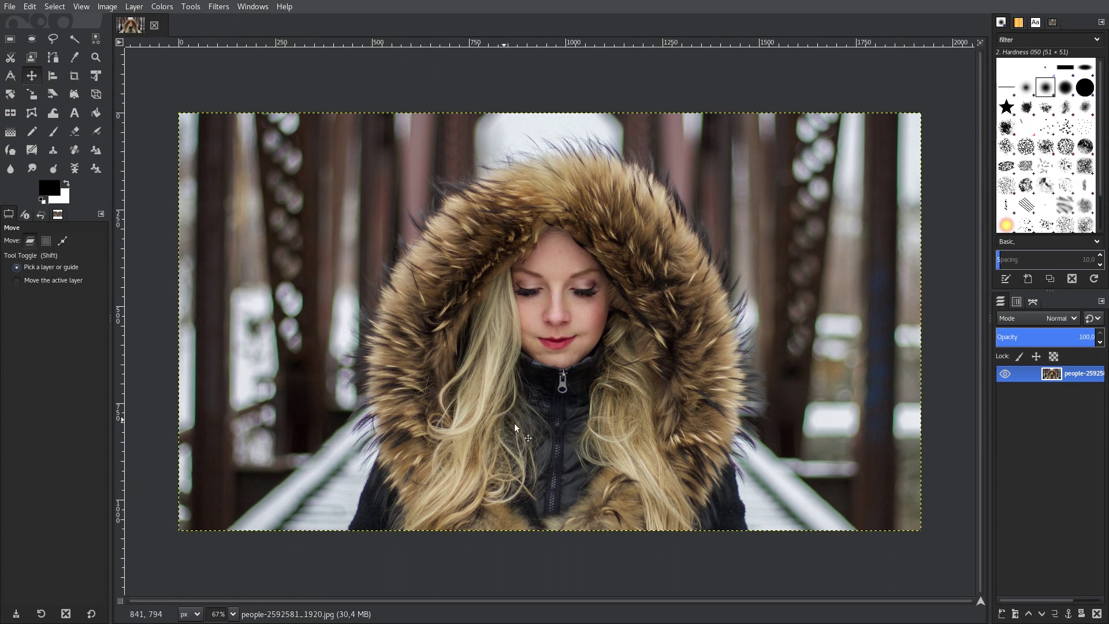
Step: Duplicate the portrait photo layer and hide the original layer underneath
click(1055, 614)
click(1005, 393)
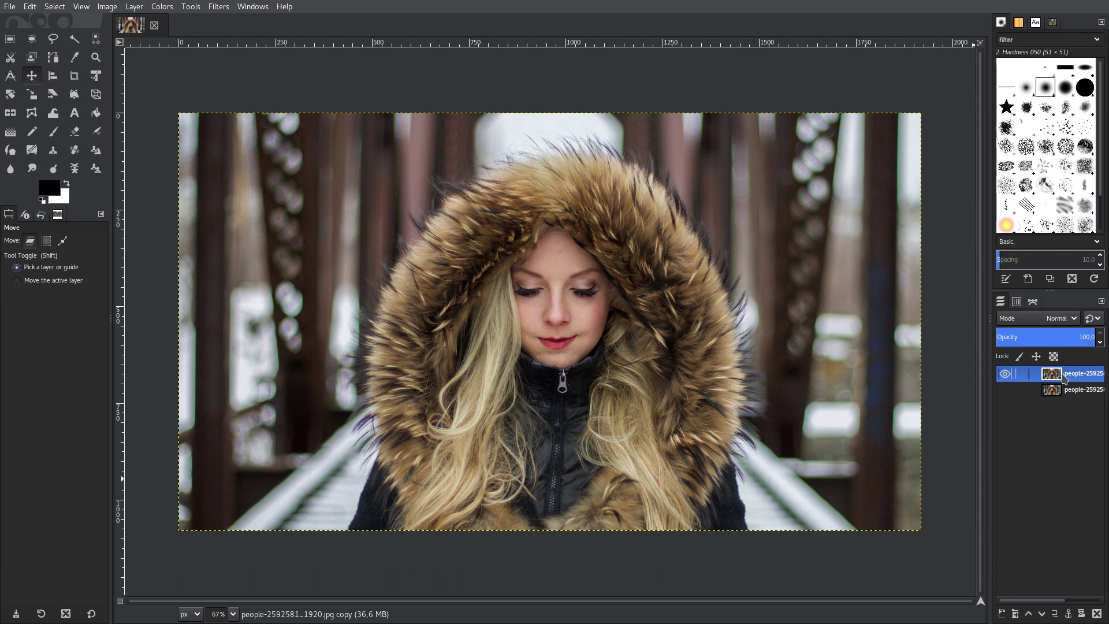
click(161, 7)
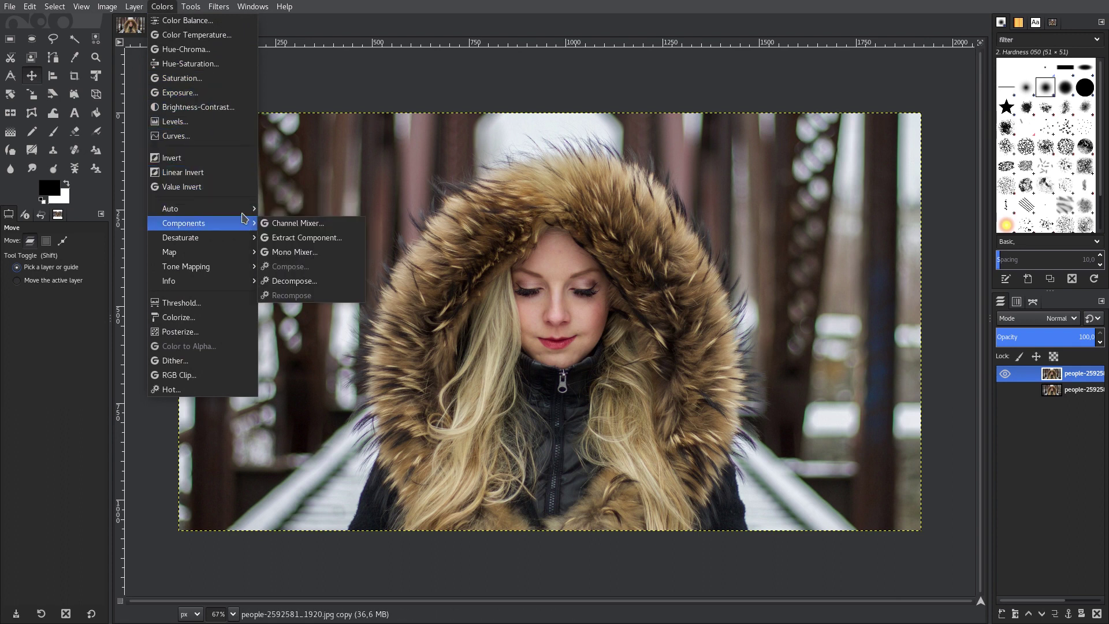
Step: Auto white-balance the duplicate layer, then launch the G'MIC-Qt plugin
mouse_move(170, 209)
click(293, 224)
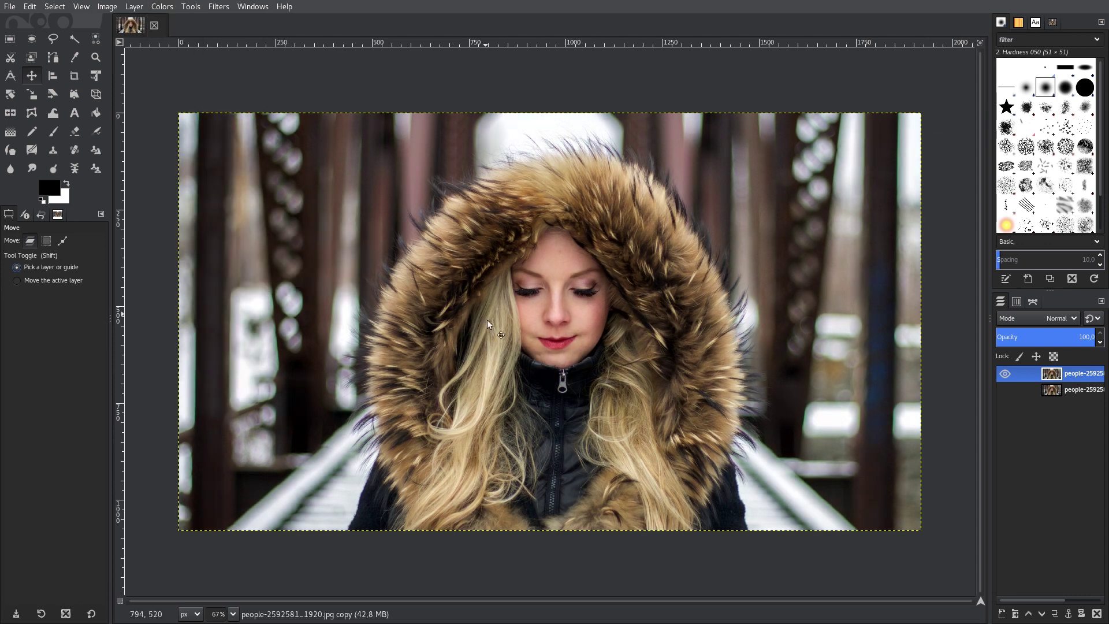
click(221, 8)
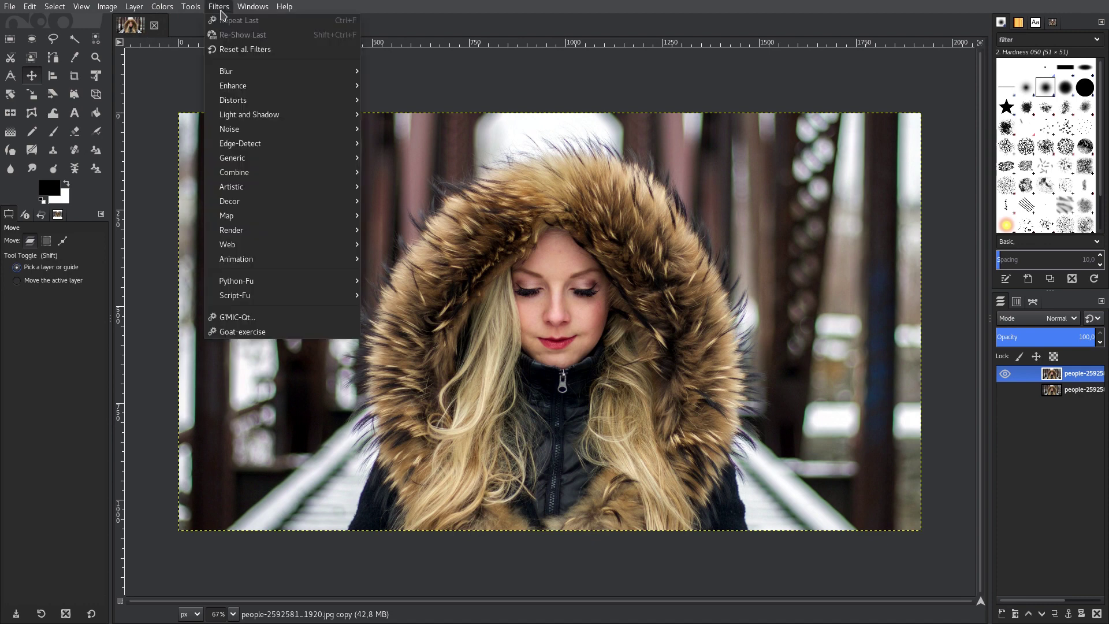
click(237, 317)
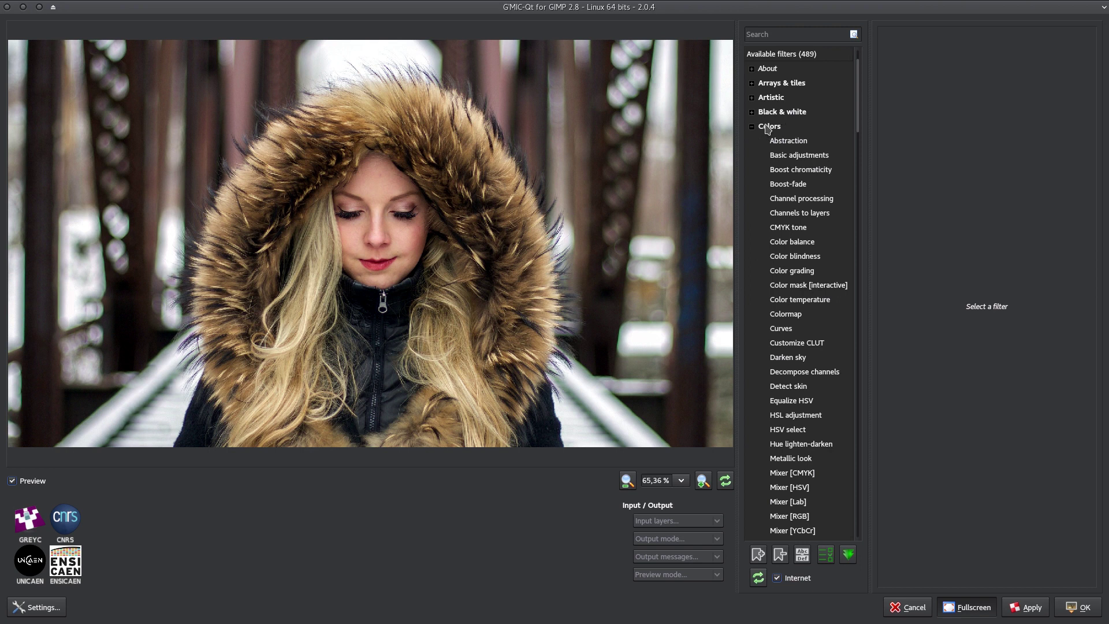
Step: Choose the Customize CLUT filter and set Source color #1 to green #00963f
click(802, 347)
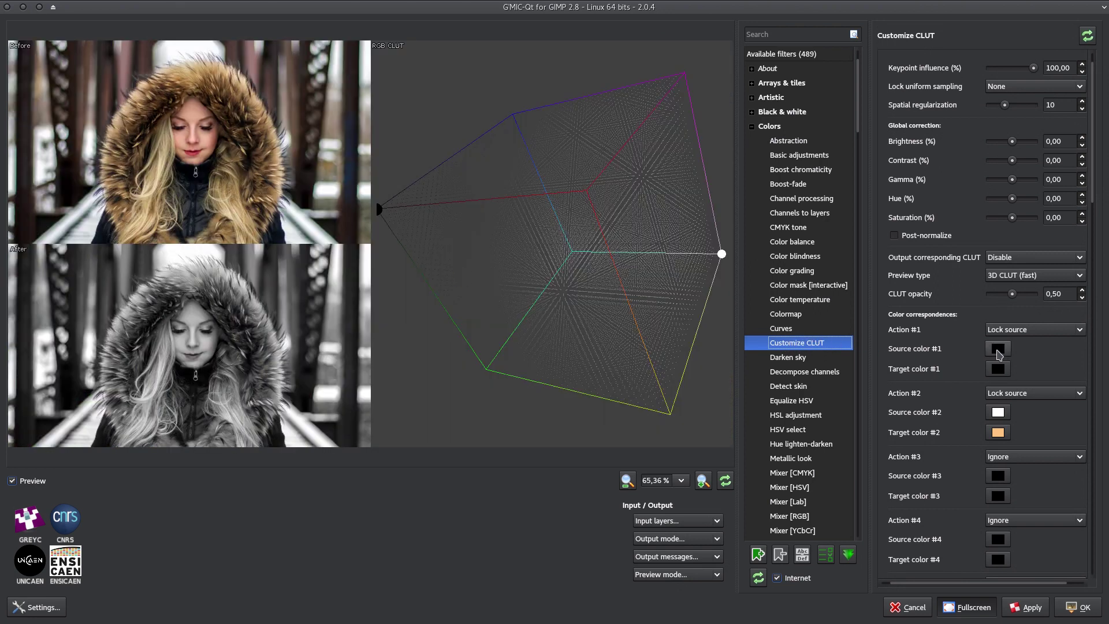
click(998, 350)
double_click(638, 381)
text(00)
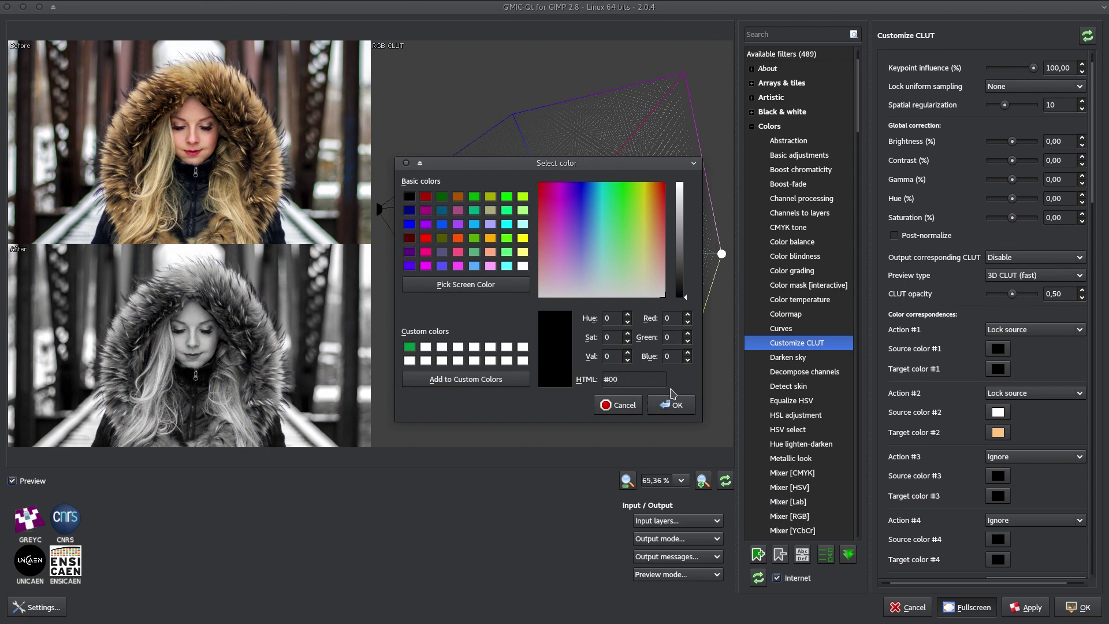
text(96)
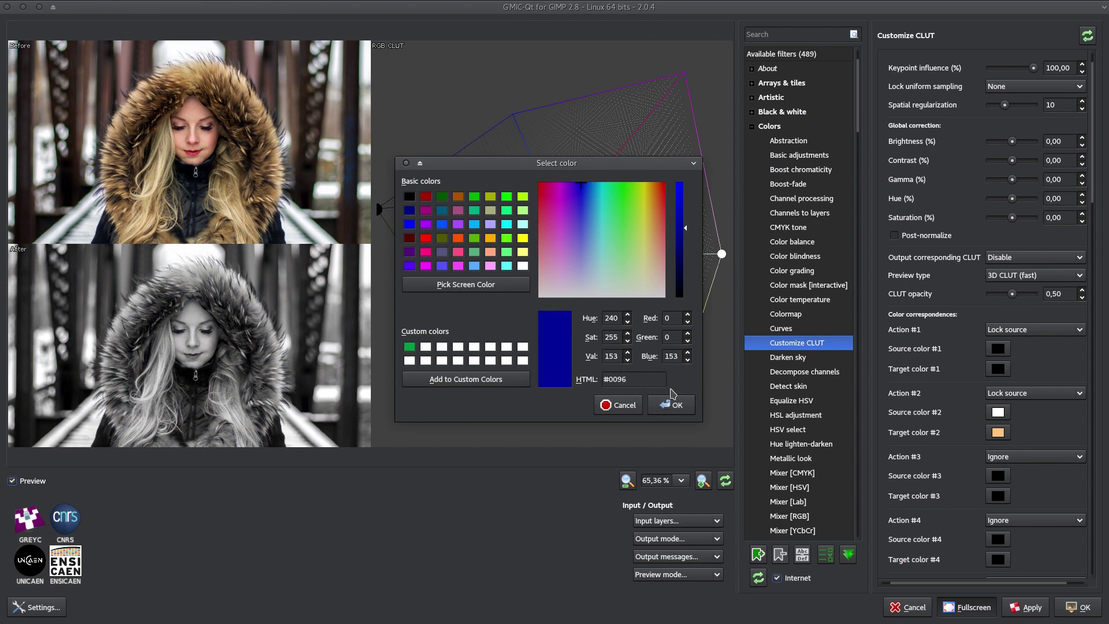
text(3f)
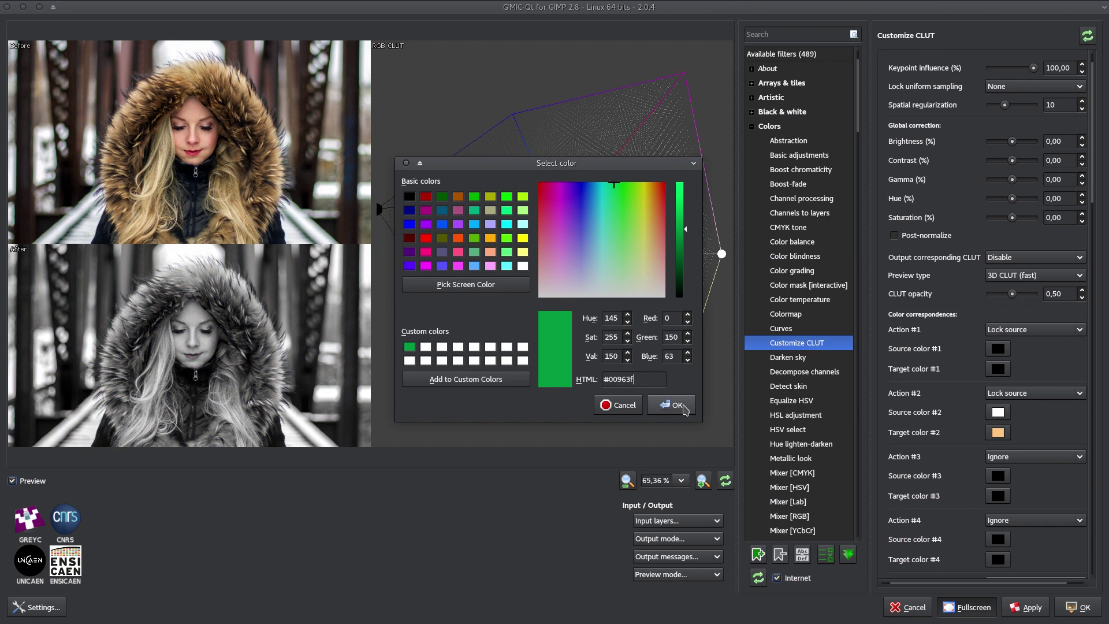
click(676, 404)
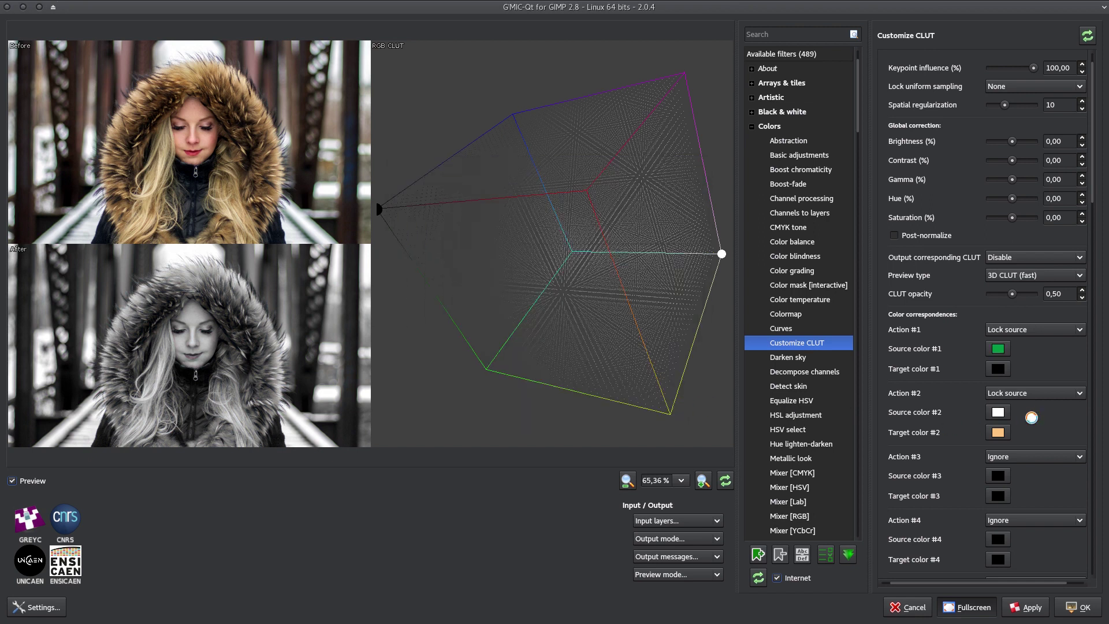
Step: Set Target color #1 to the darker green #4c8e40
click(1002, 374)
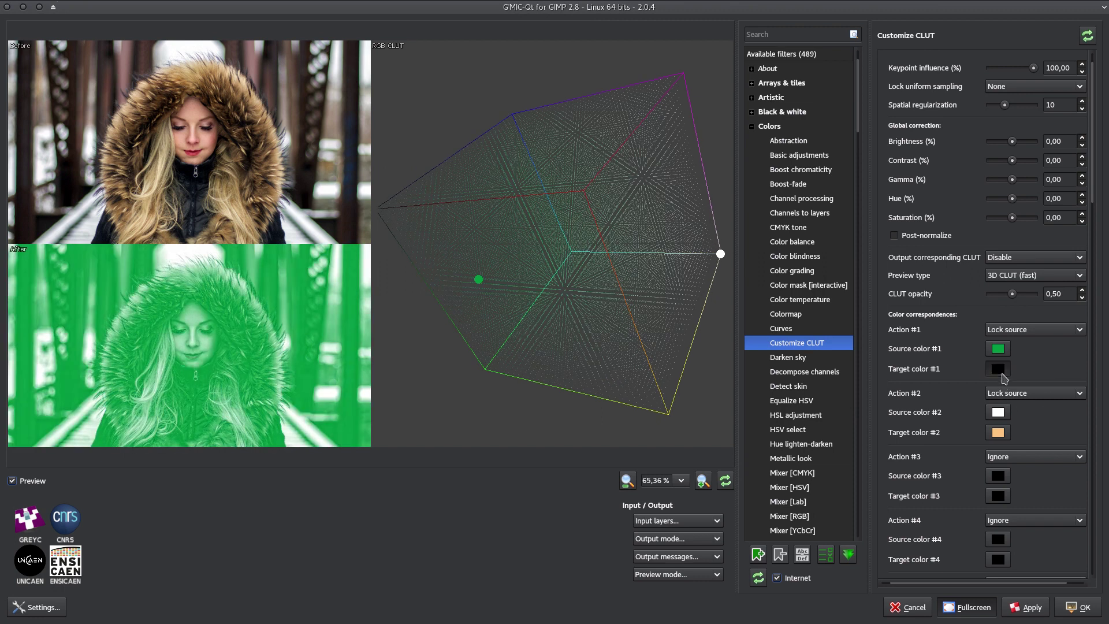
double_click(651, 381)
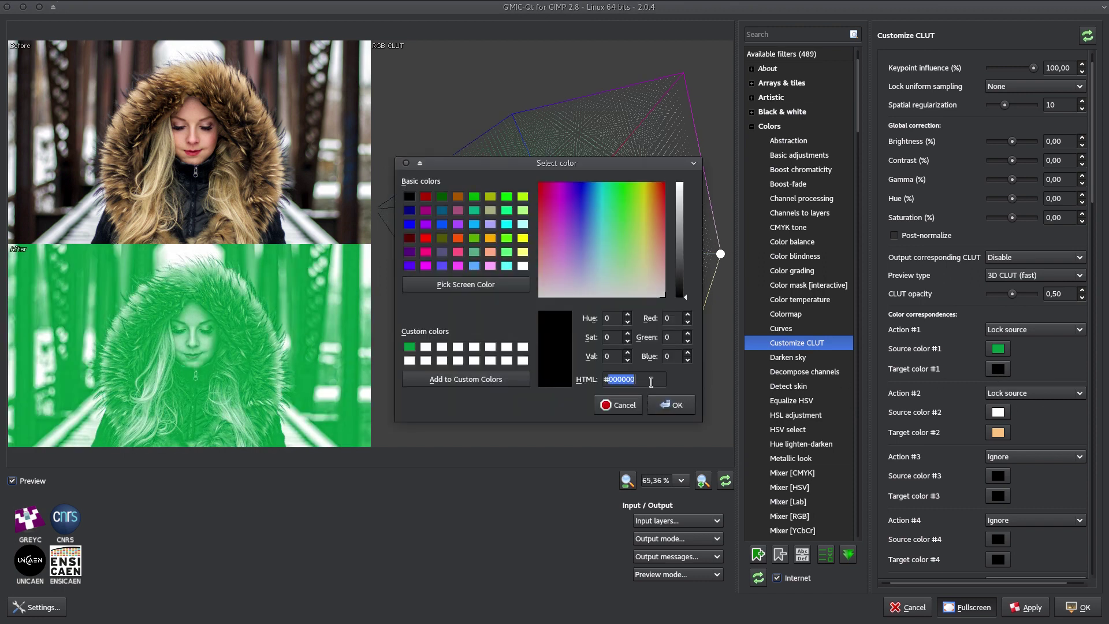
text(4c)
text(8e)
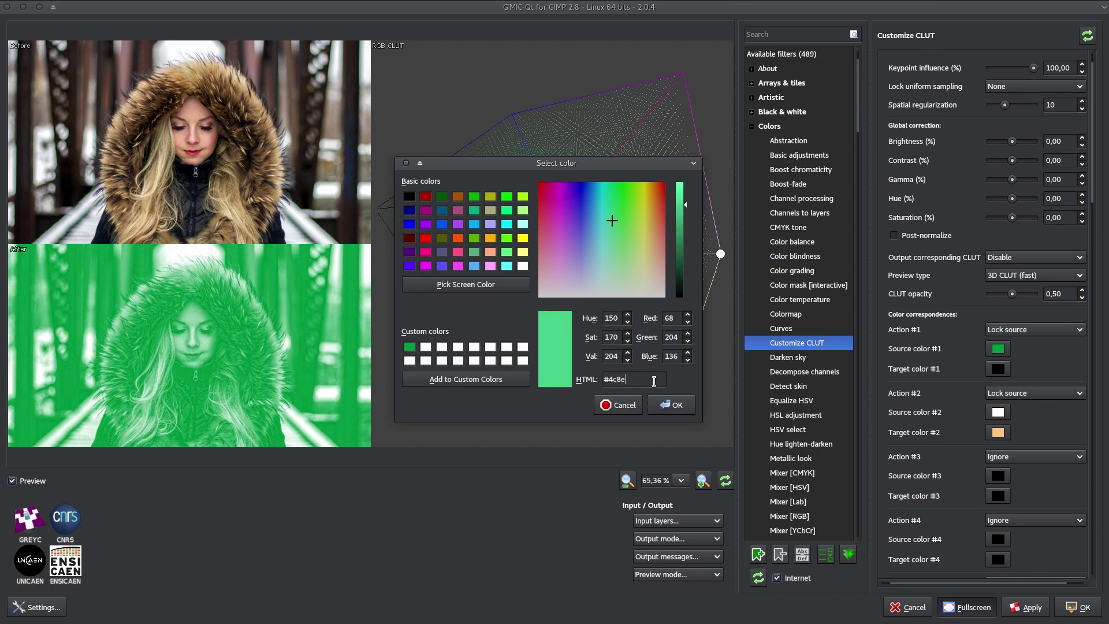
text(40)
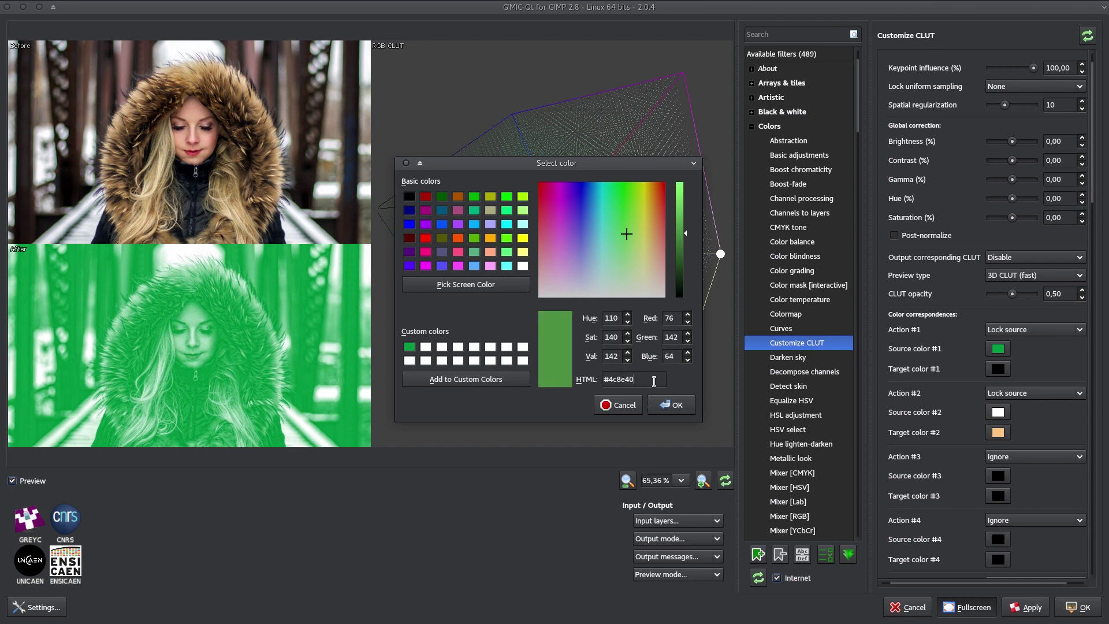
click(672, 404)
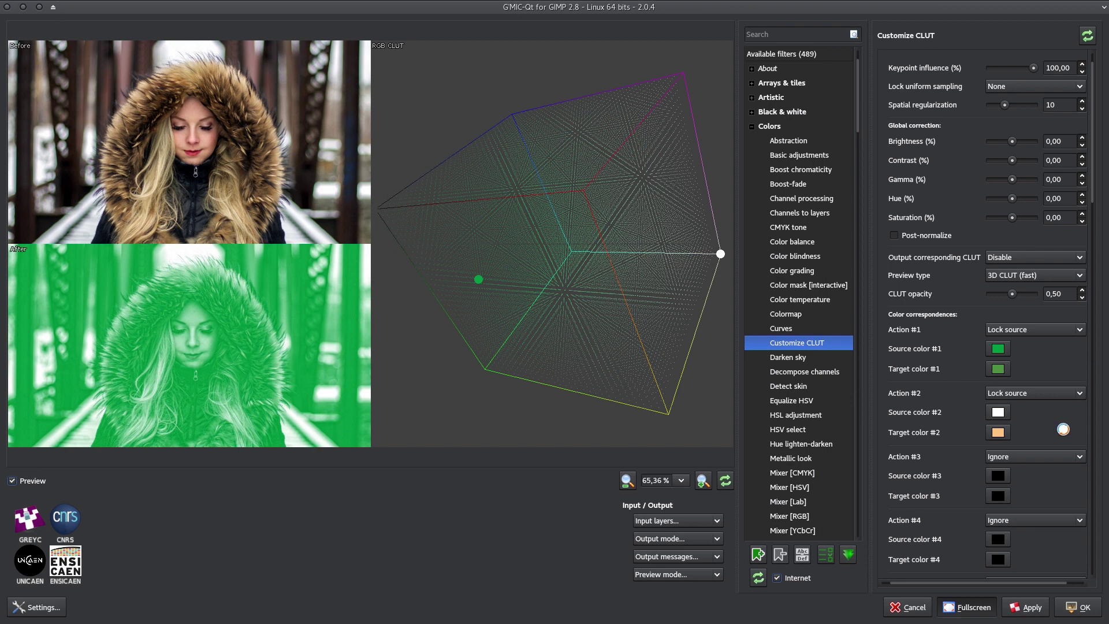
Step: Set CLUT pair #2 to teal source #388f6a and grey-blue target #5f8693
click(997, 411)
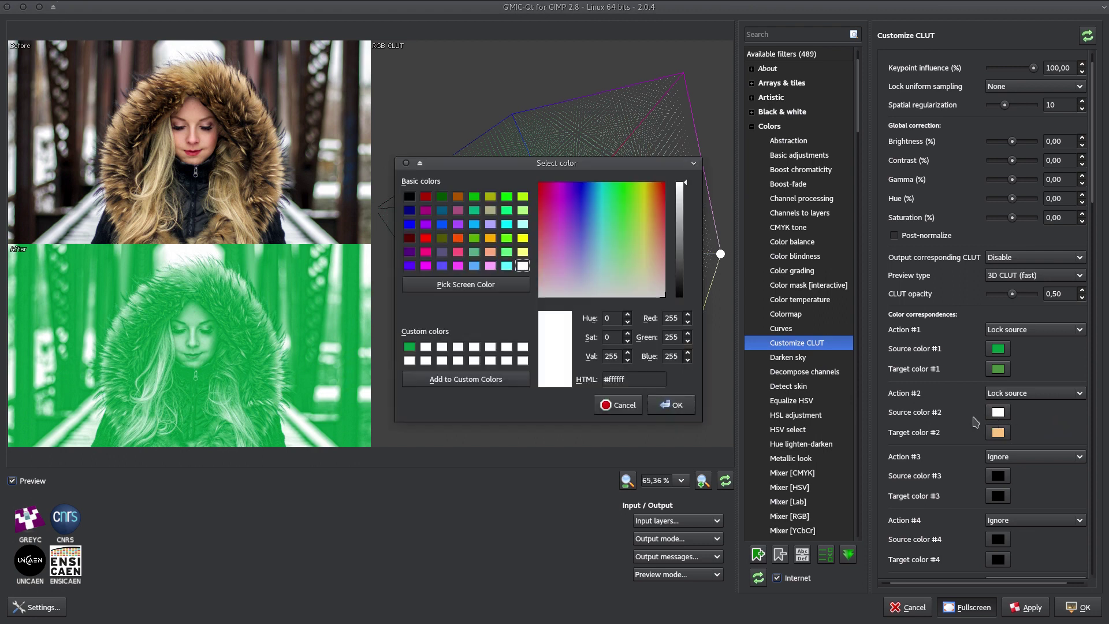
text(388f6)
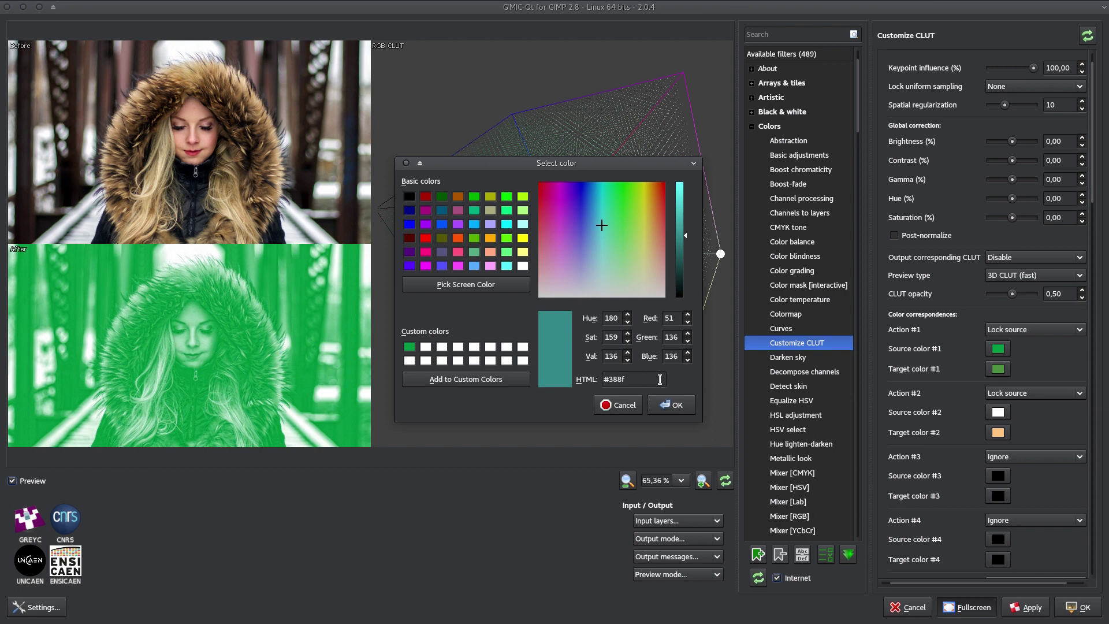
text(a)
click(671, 405)
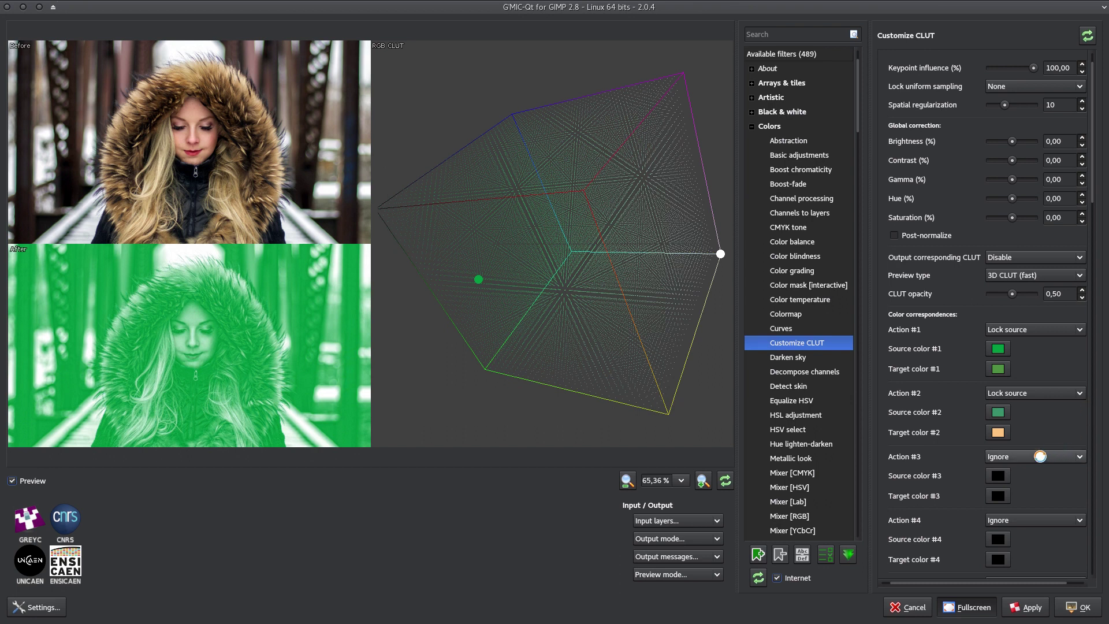
click(998, 432)
double_click(646, 380)
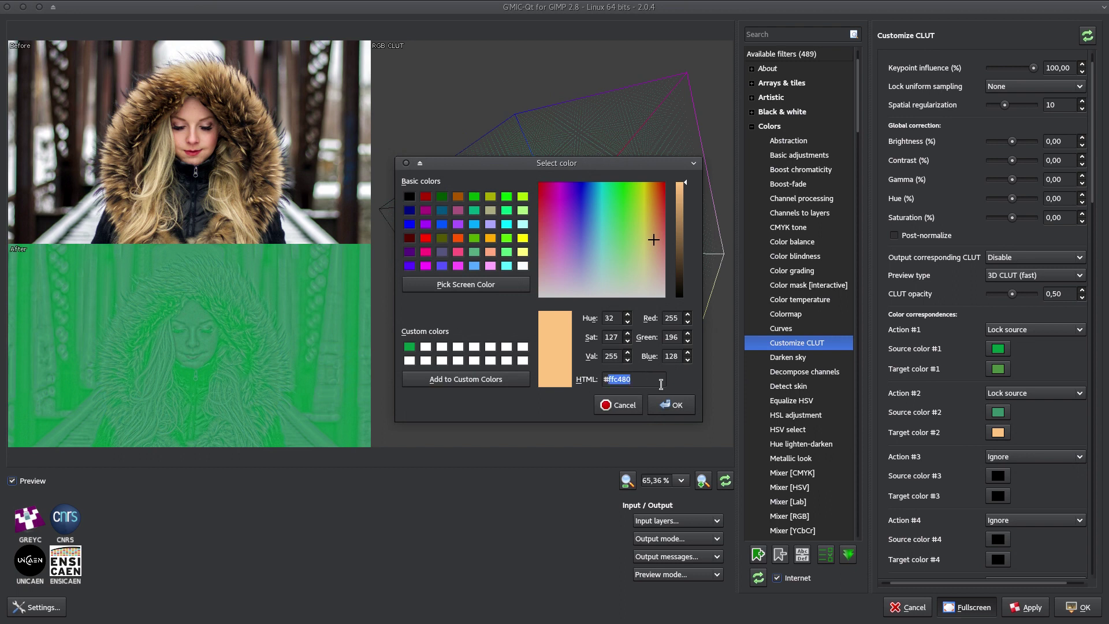
text(5f)
text(869)
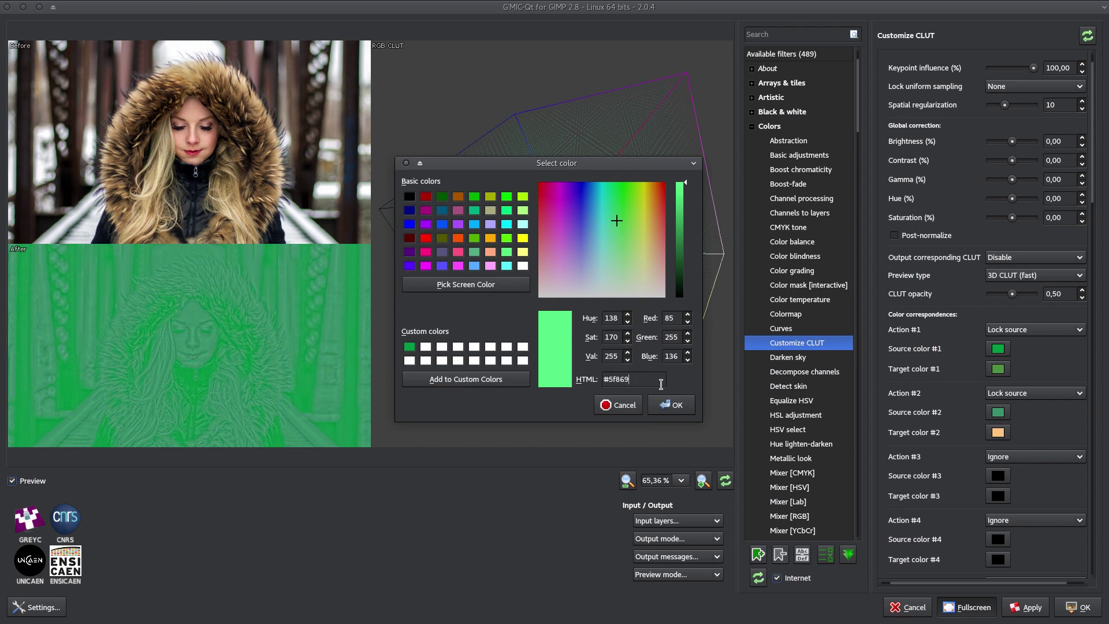
text(3)
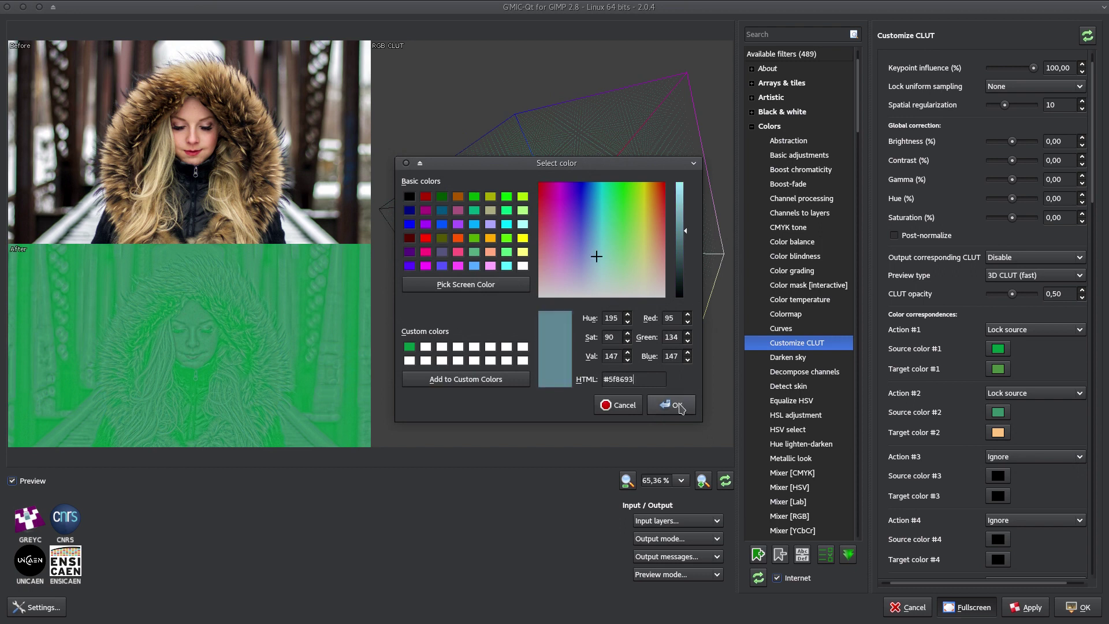
click(675, 406)
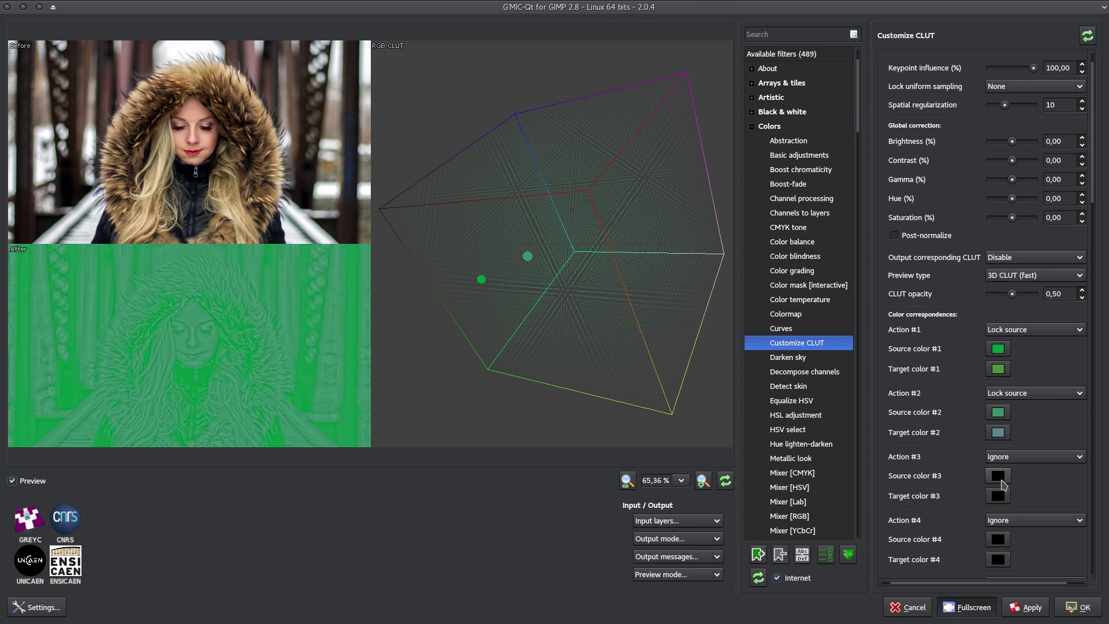
Step: Change Source color #3 to lavender and Target color #3 to purple #8e6ce3
double_click(653, 379)
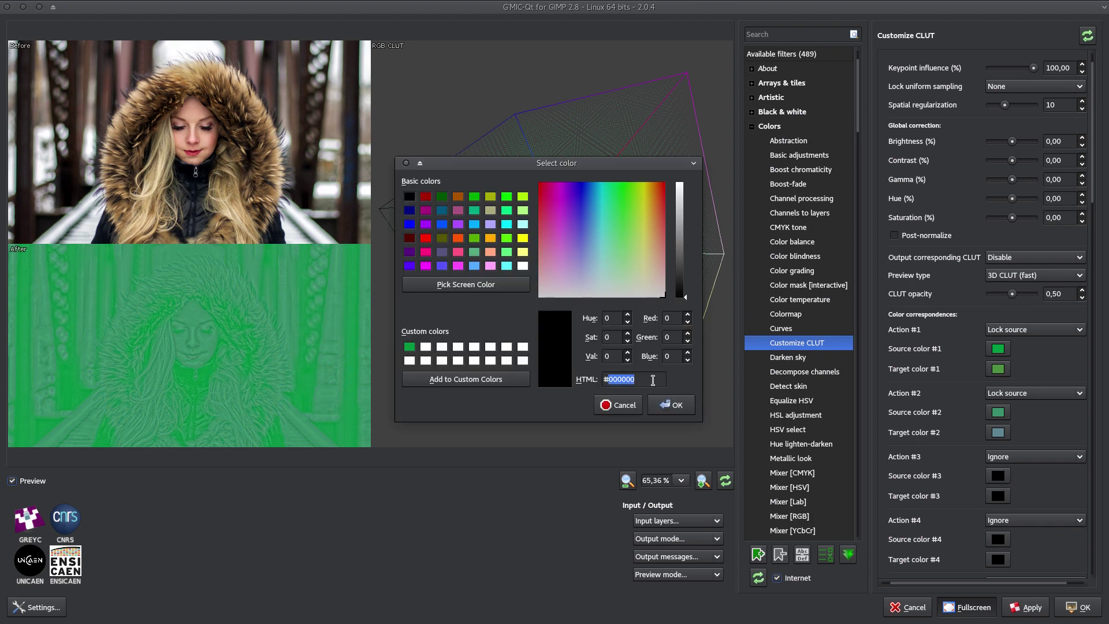
text(7a)
text(7)
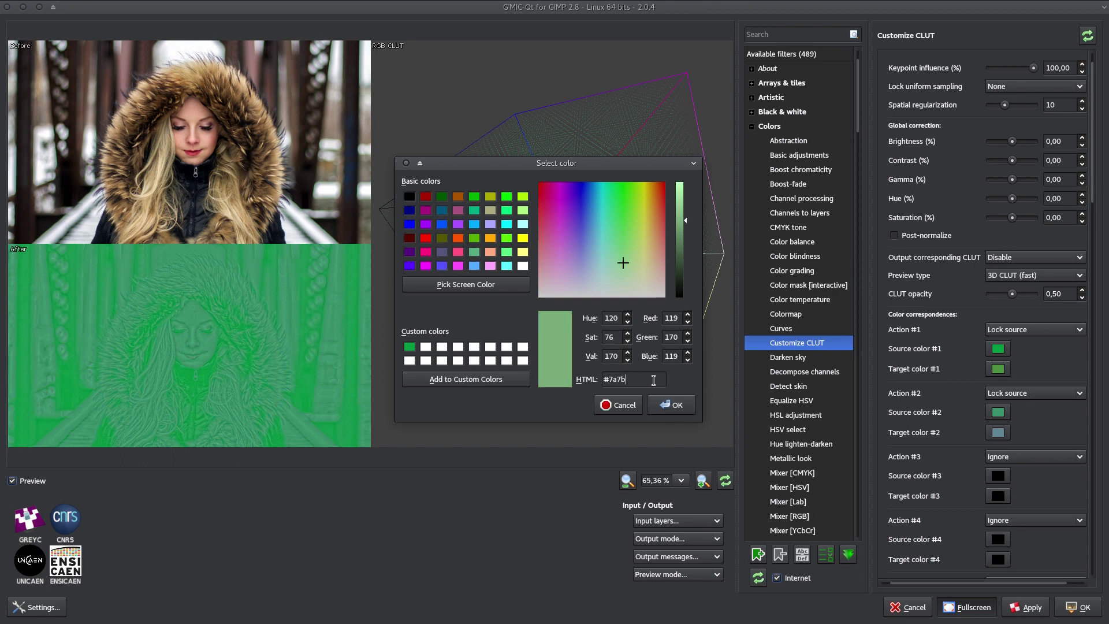
text(bb)
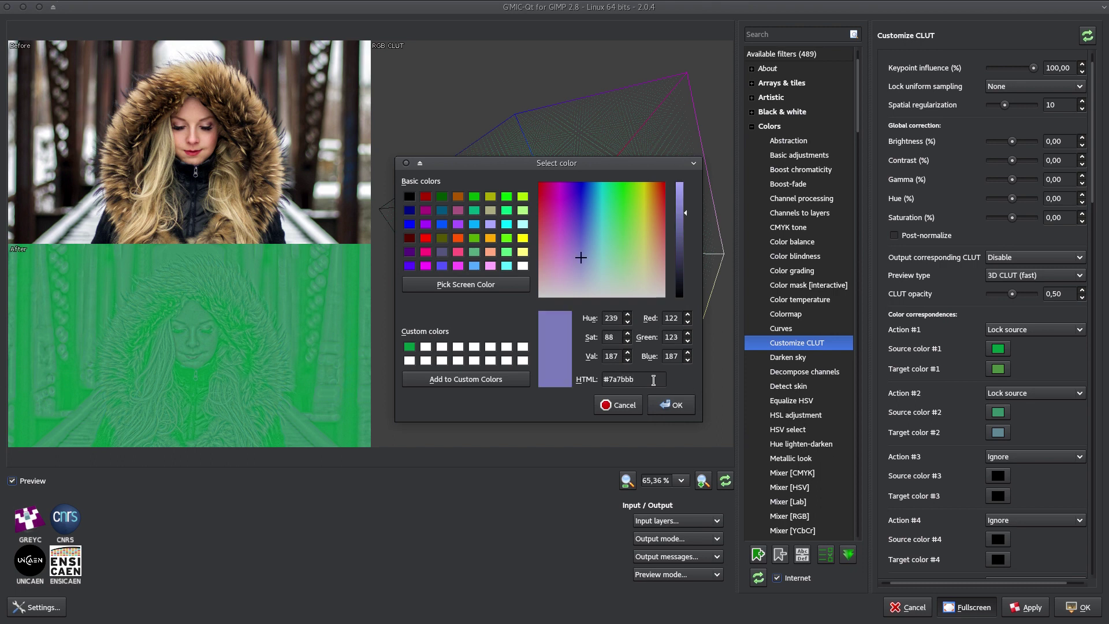
click(671, 405)
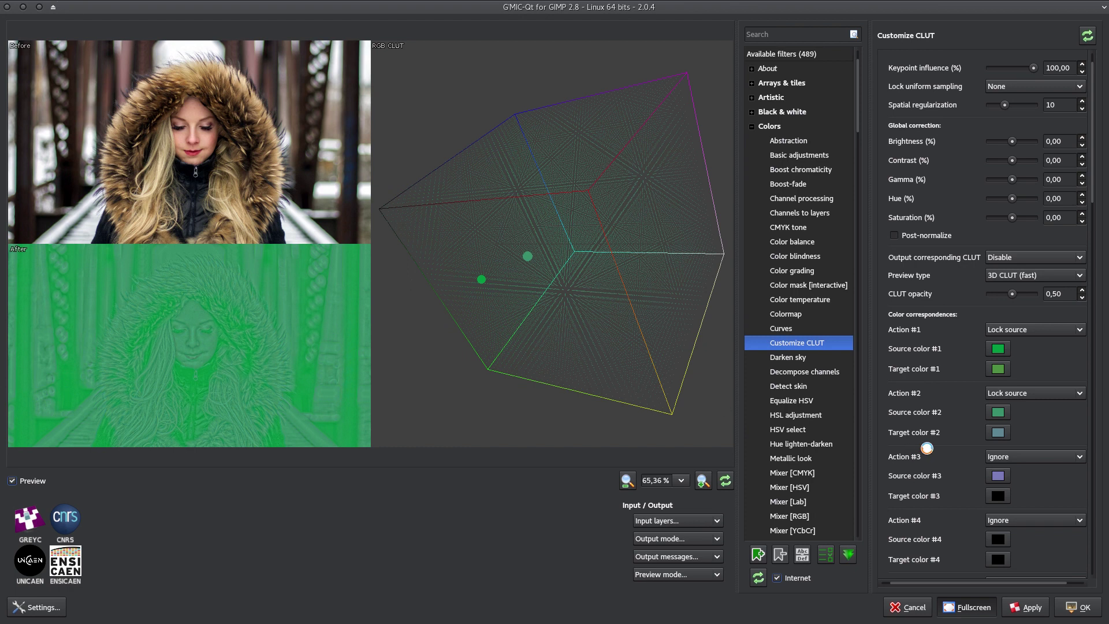
click(1003, 498)
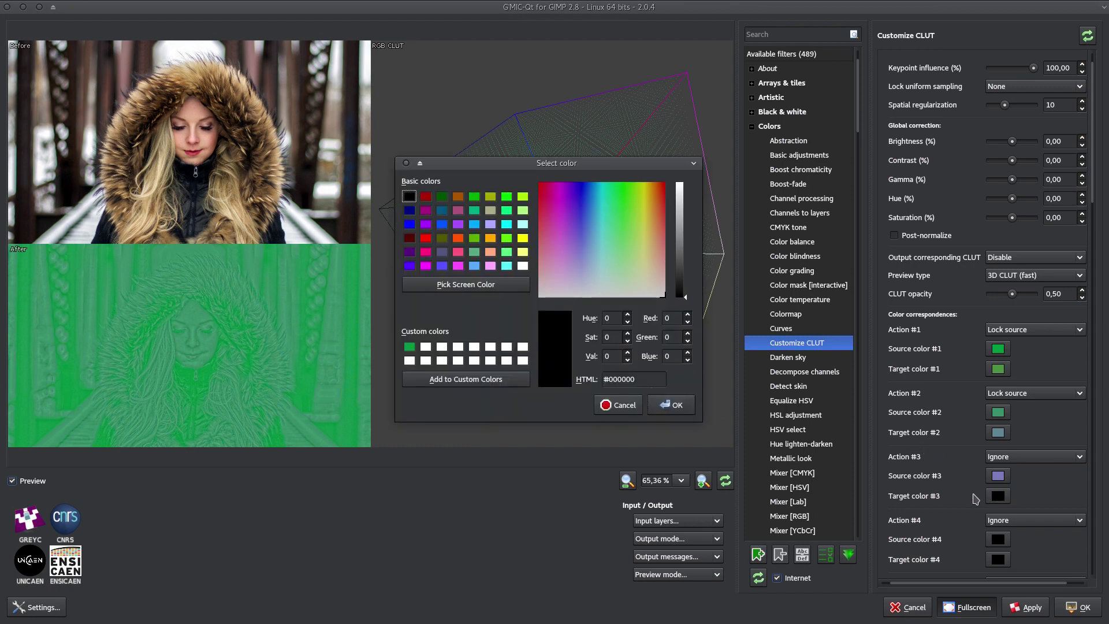
double_click(654, 383)
text(8e)
text(6ce)
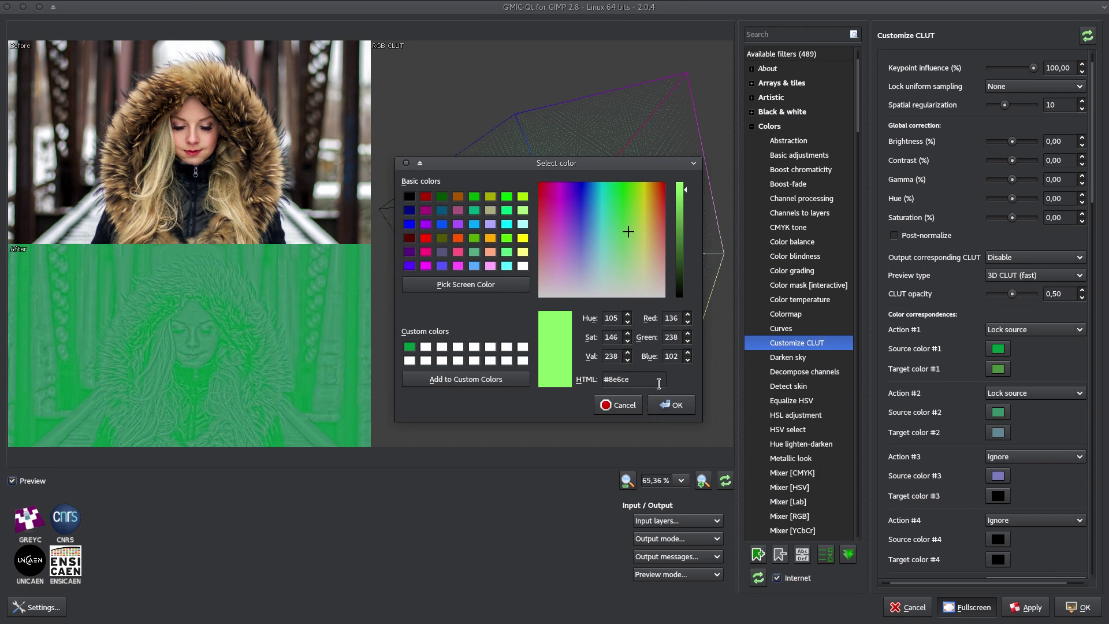
text(3)
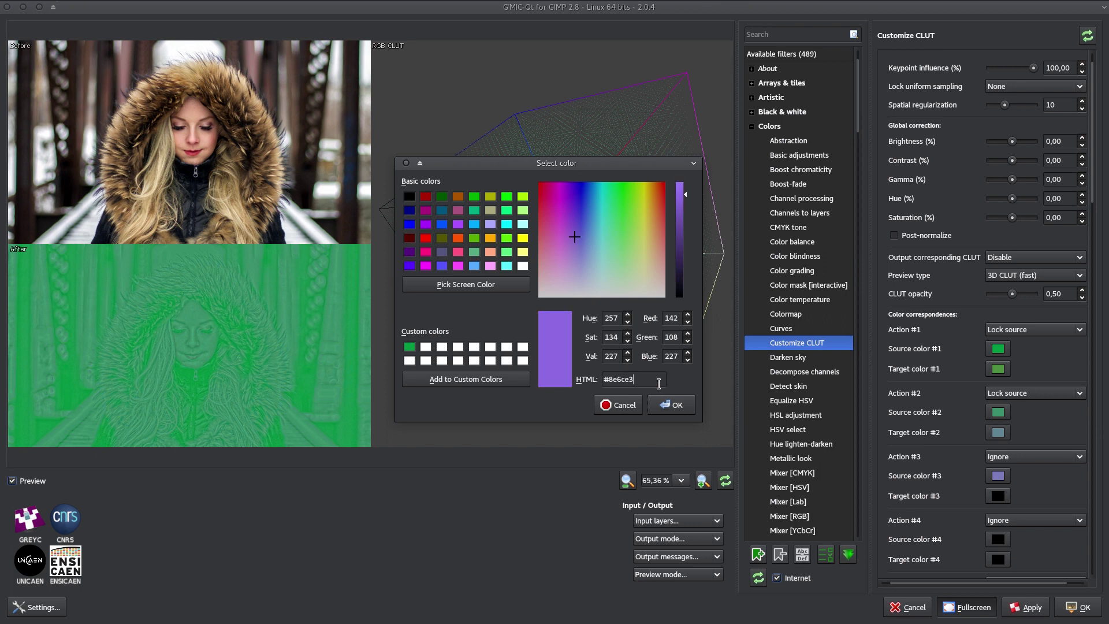
click(674, 406)
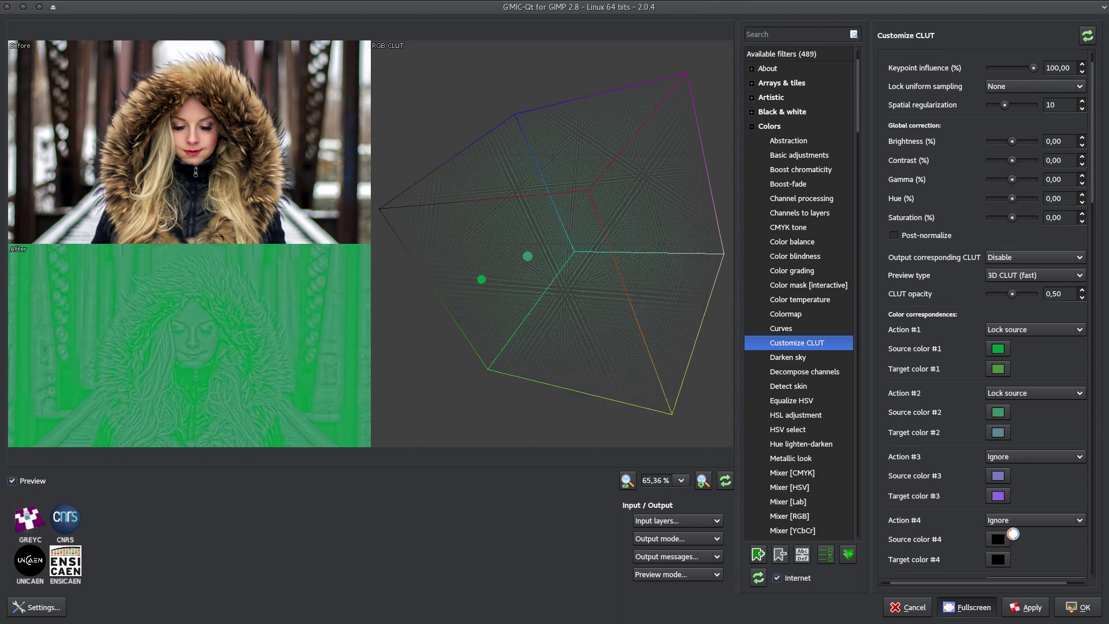
Step: Map CLUT pair #4 from purple source #9f58ff to grey target #808080
click(1001, 545)
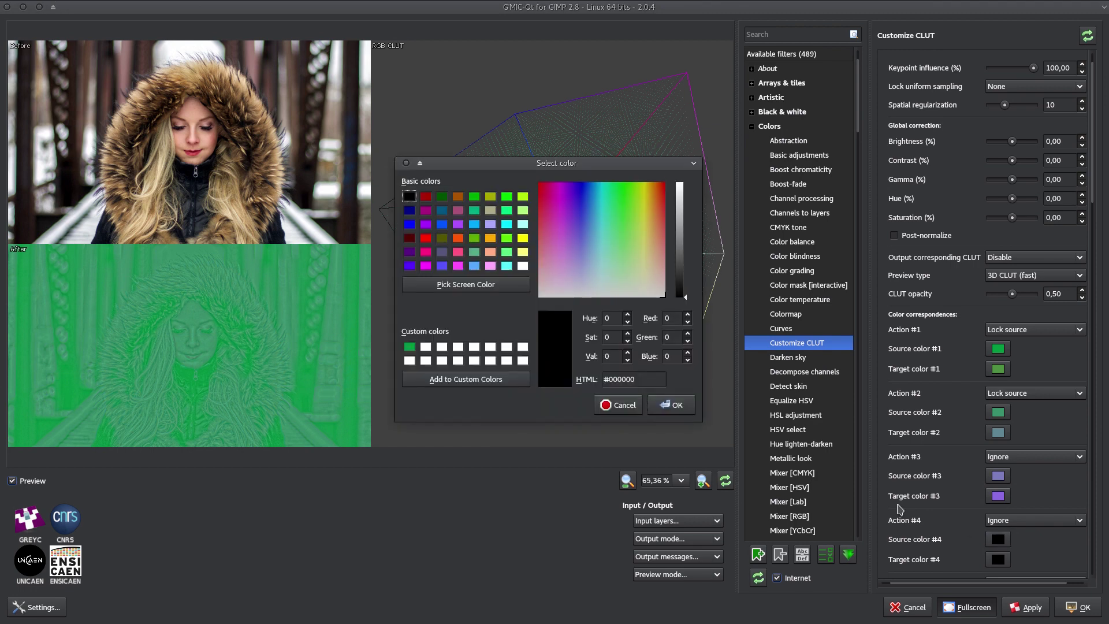
double_click(623, 378)
text(9f)
text(58)
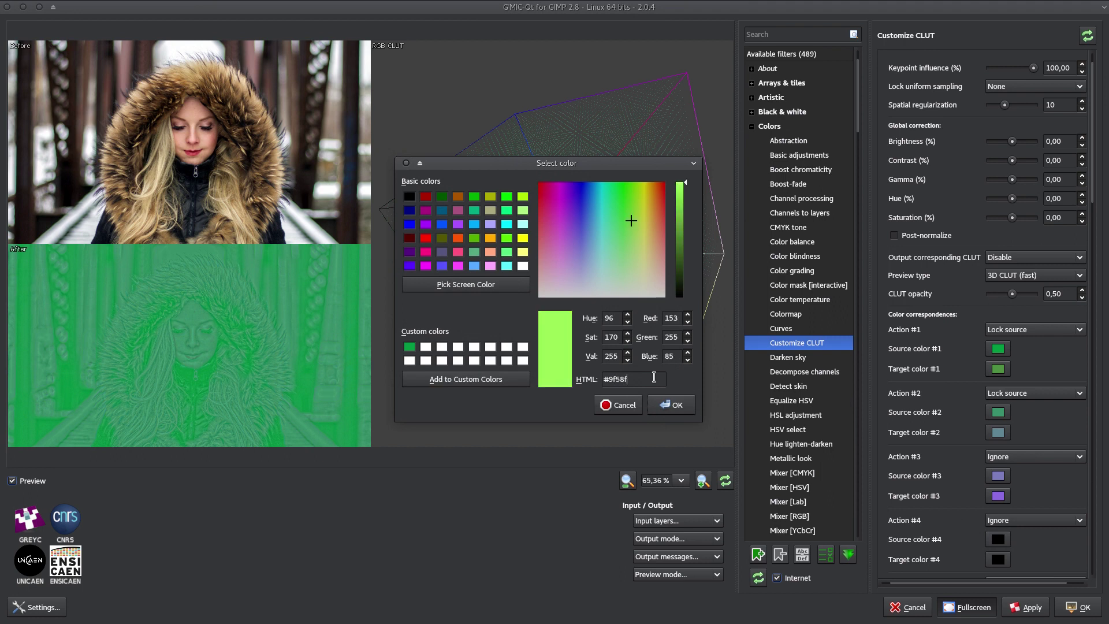
text(f)
click(671, 405)
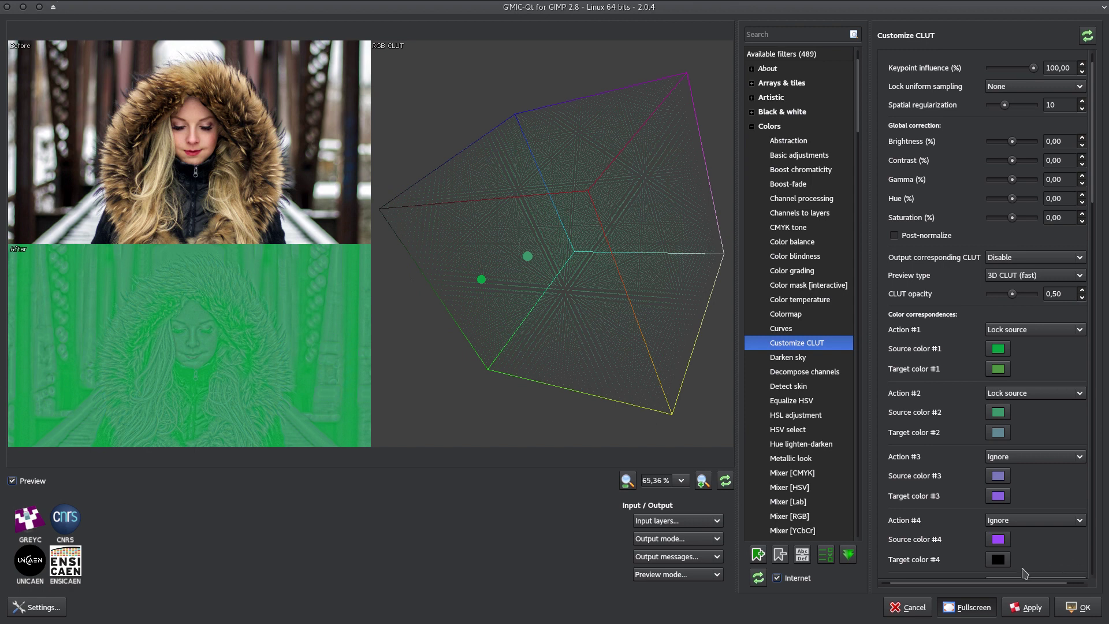
click(999, 560)
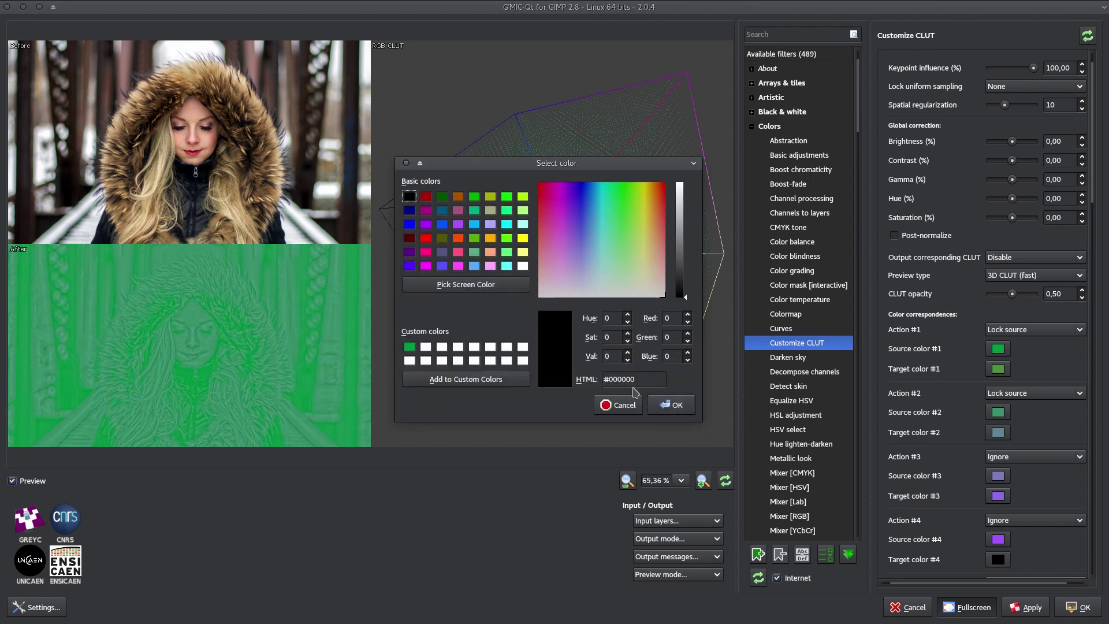
double_click(640, 380)
text(80)
text(8080)
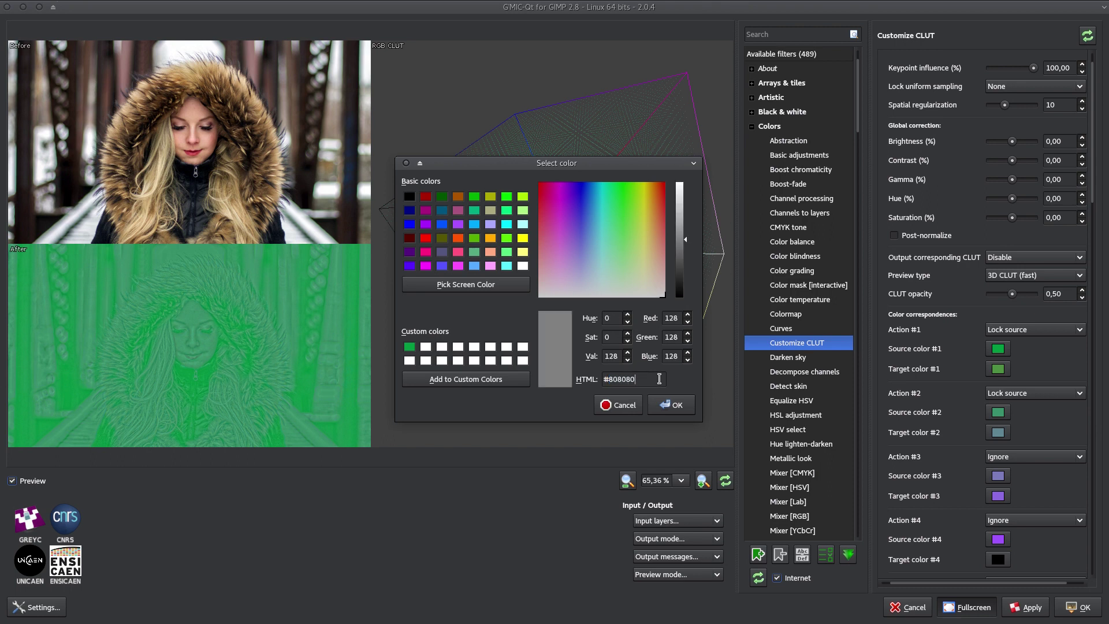
click(671, 405)
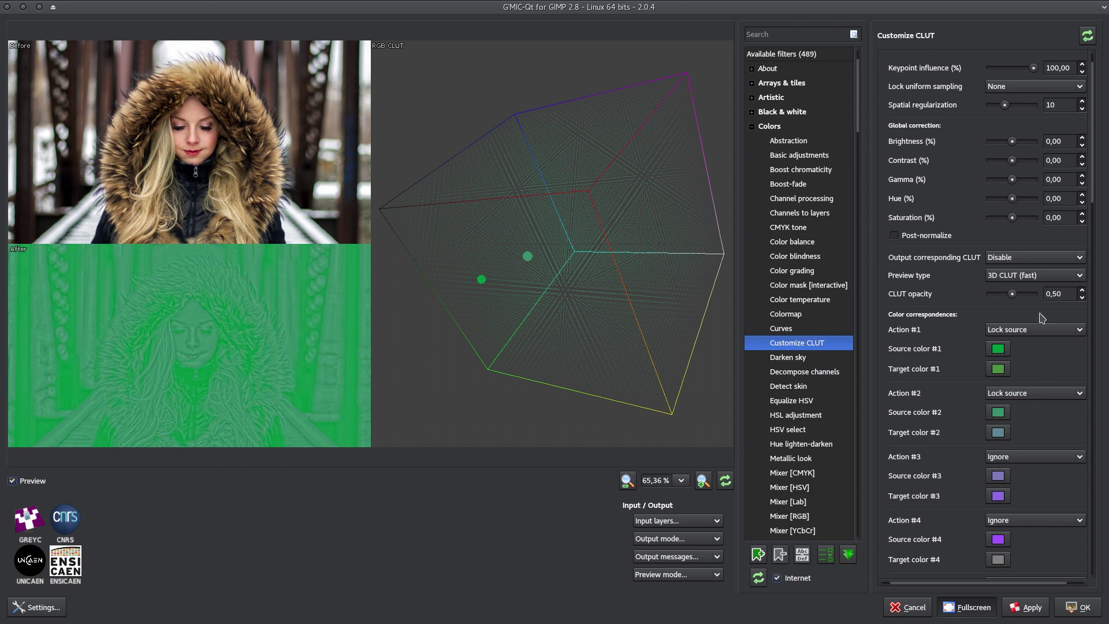
Step: Use 3D CLUT (precise) preview, set all four pairs to Replace source by target, and apply
click(1037, 276)
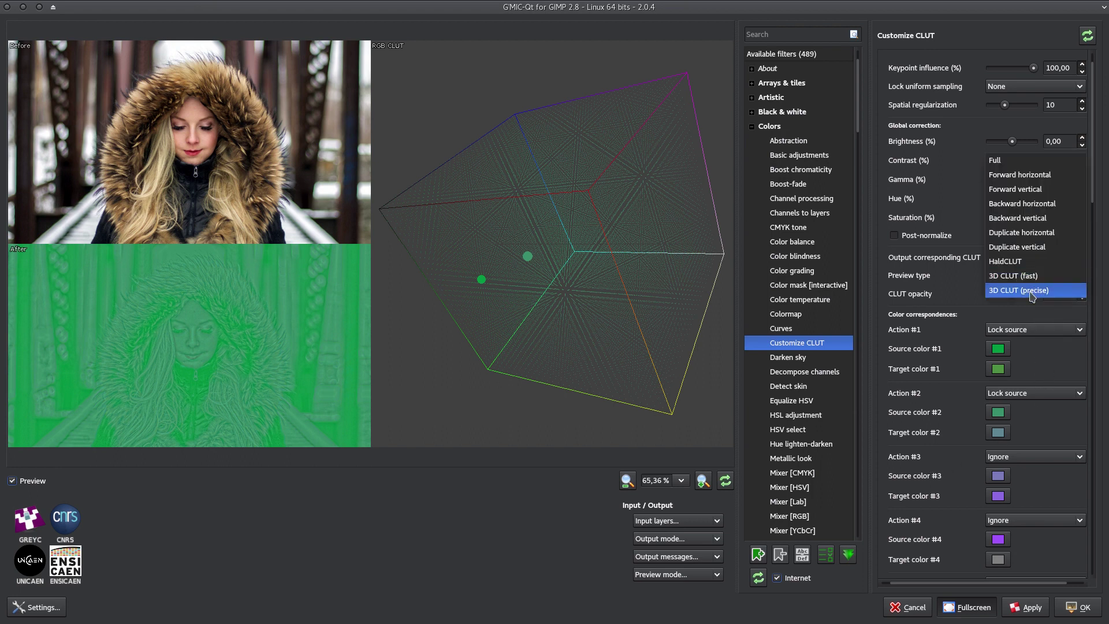
click(1032, 295)
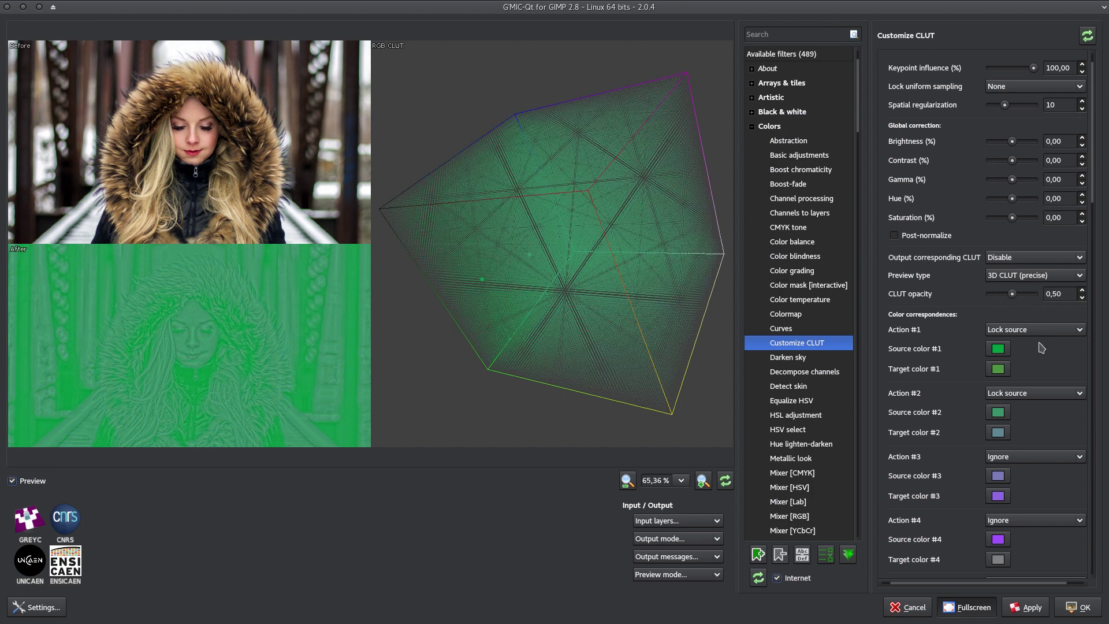
click(1040, 330)
click(1039, 346)
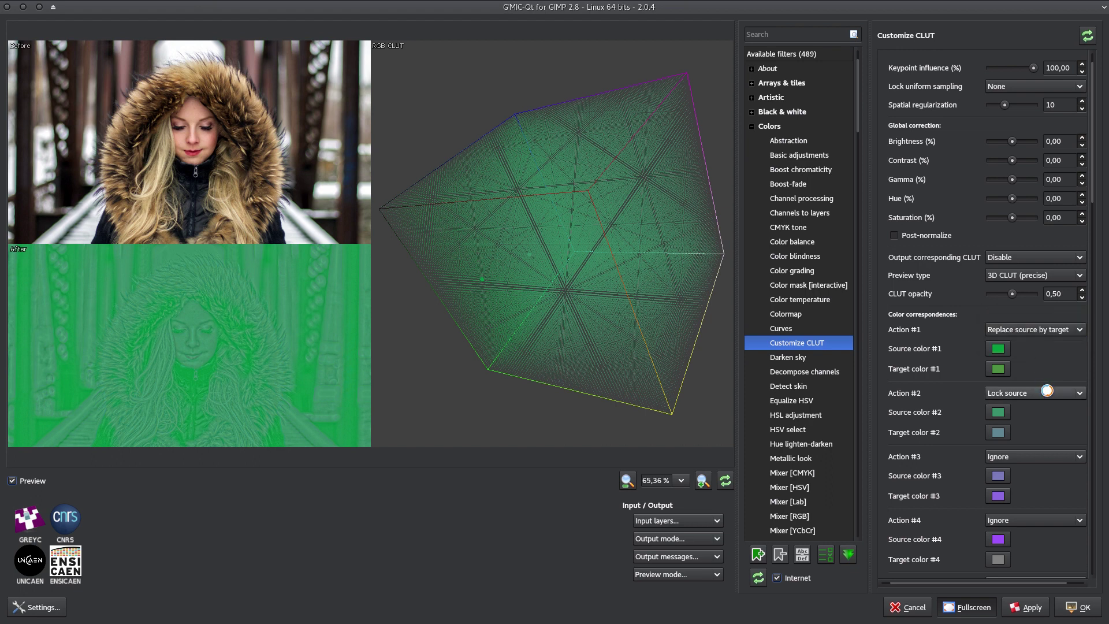
click(1046, 391)
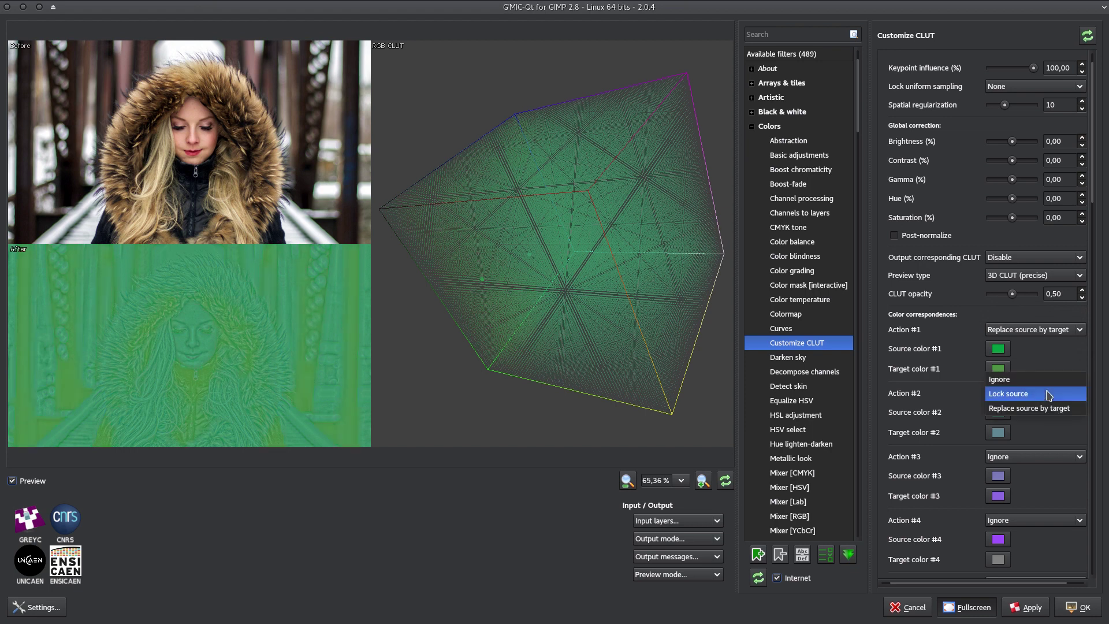
click(1050, 411)
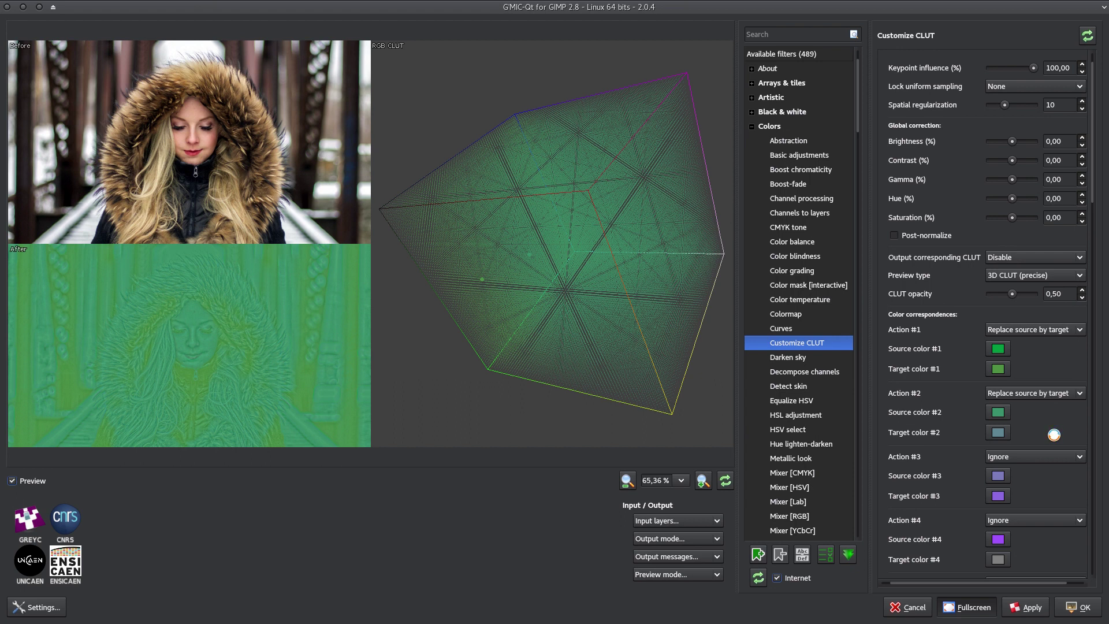
click(1054, 457)
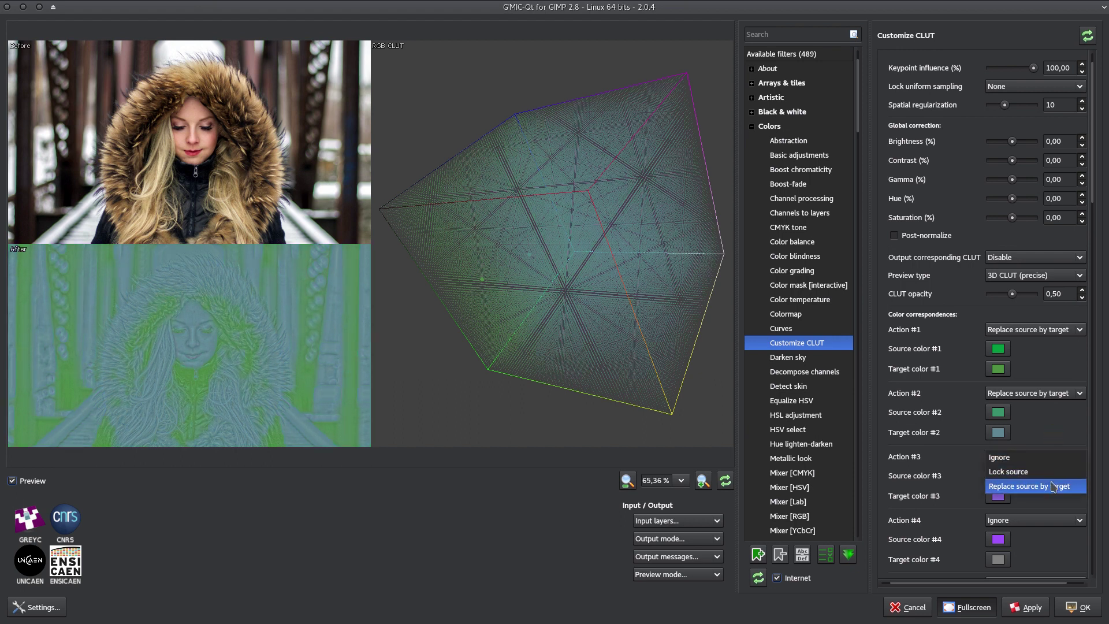
click(1052, 489)
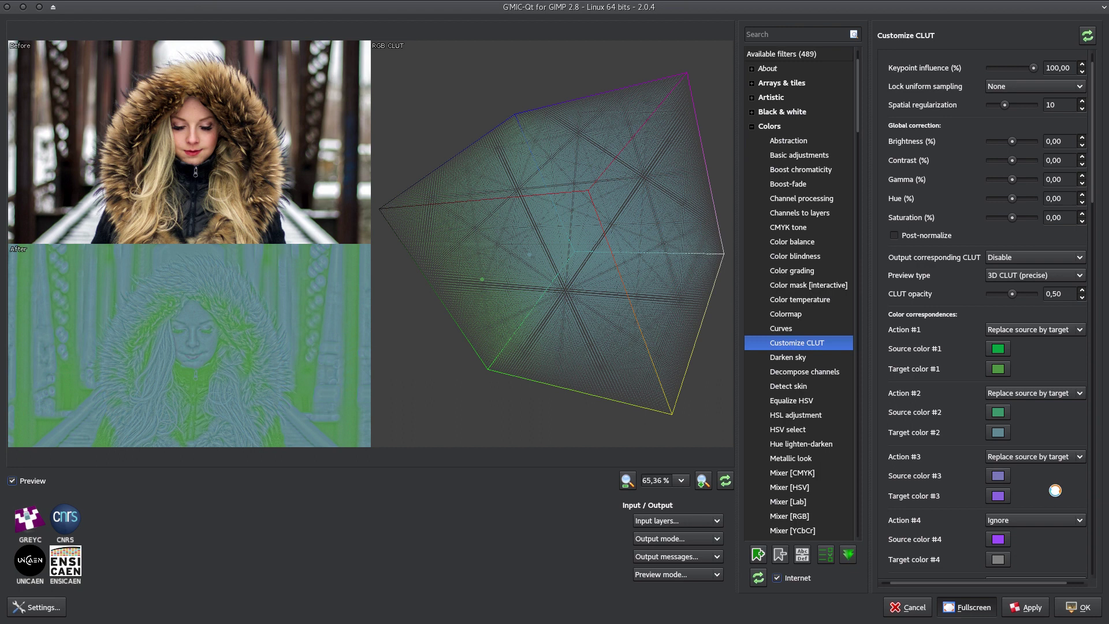
click(1056, 520)
click(1054, 554)
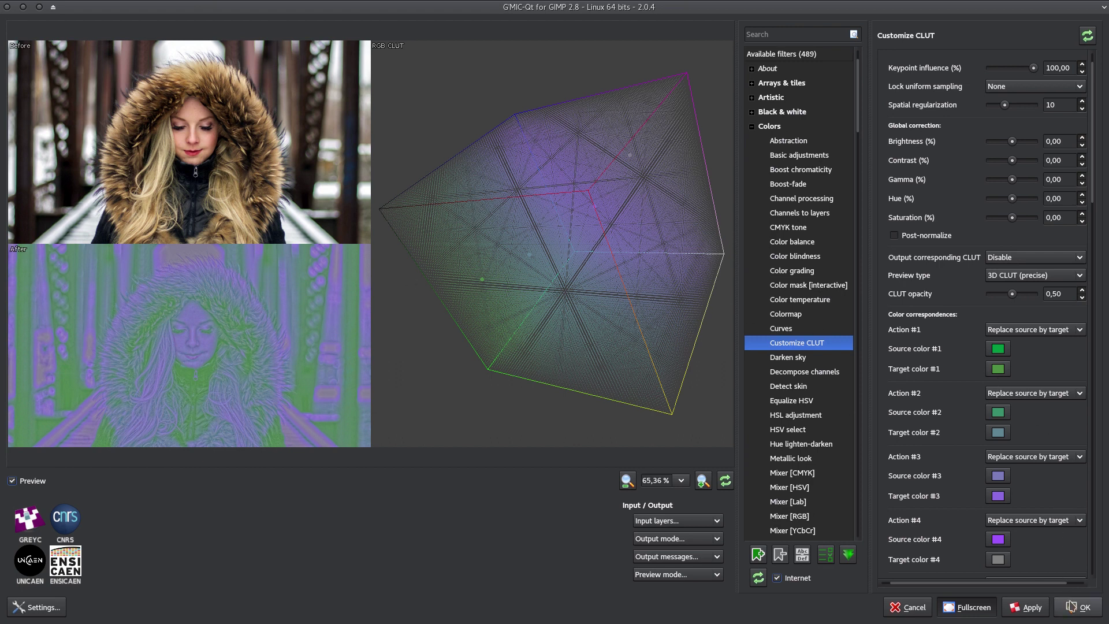
click(1072, 605)
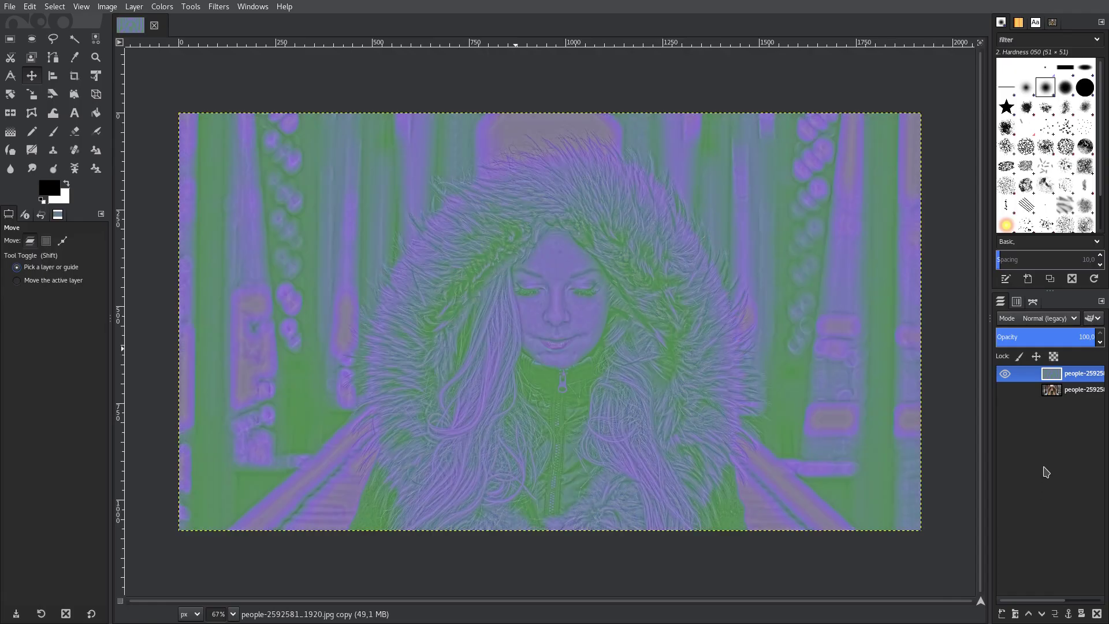
Step: Make the original photo layer visible again and duplicate it
click(1005, 390)
click(1055, 391)
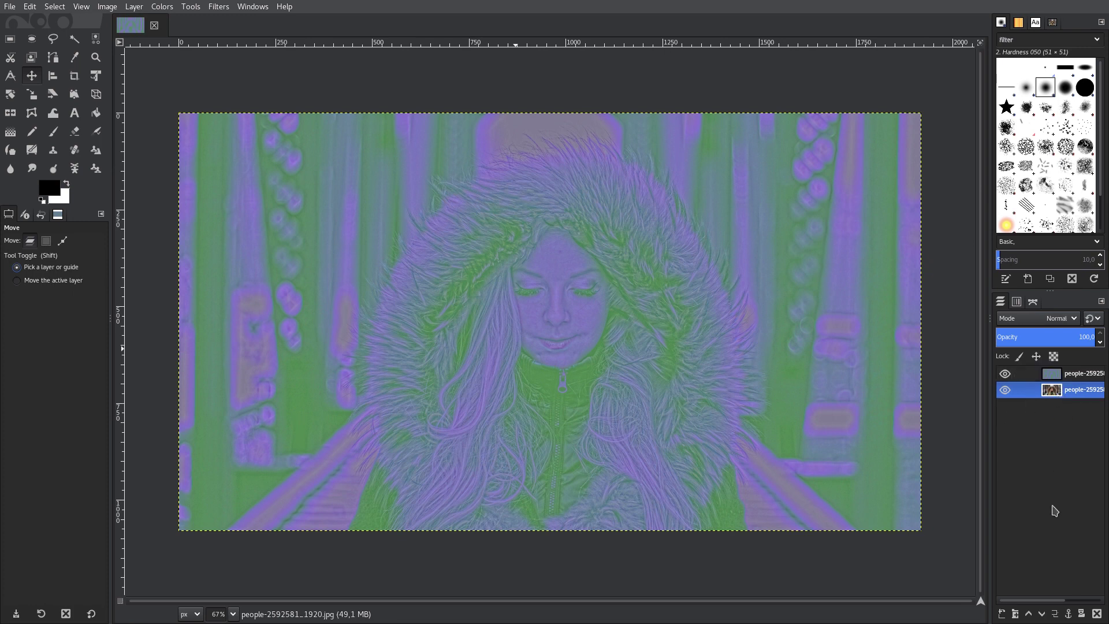
click(1055, 614)
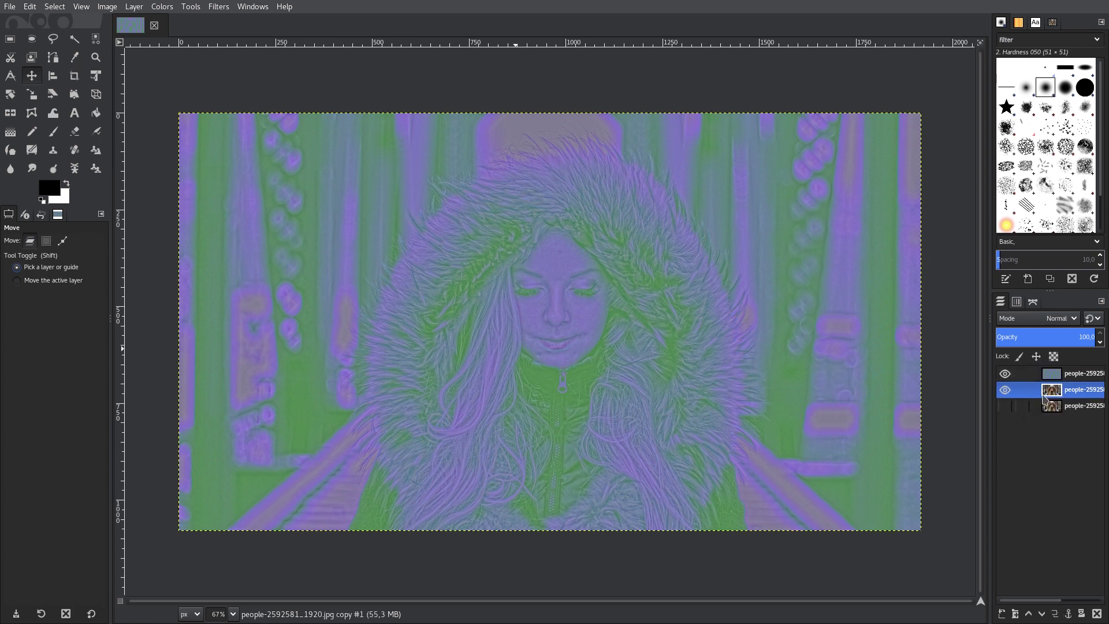
Step: Blend the graded layer in Overlay mode, merge it down, and duplicate the result
click(1055, 376)
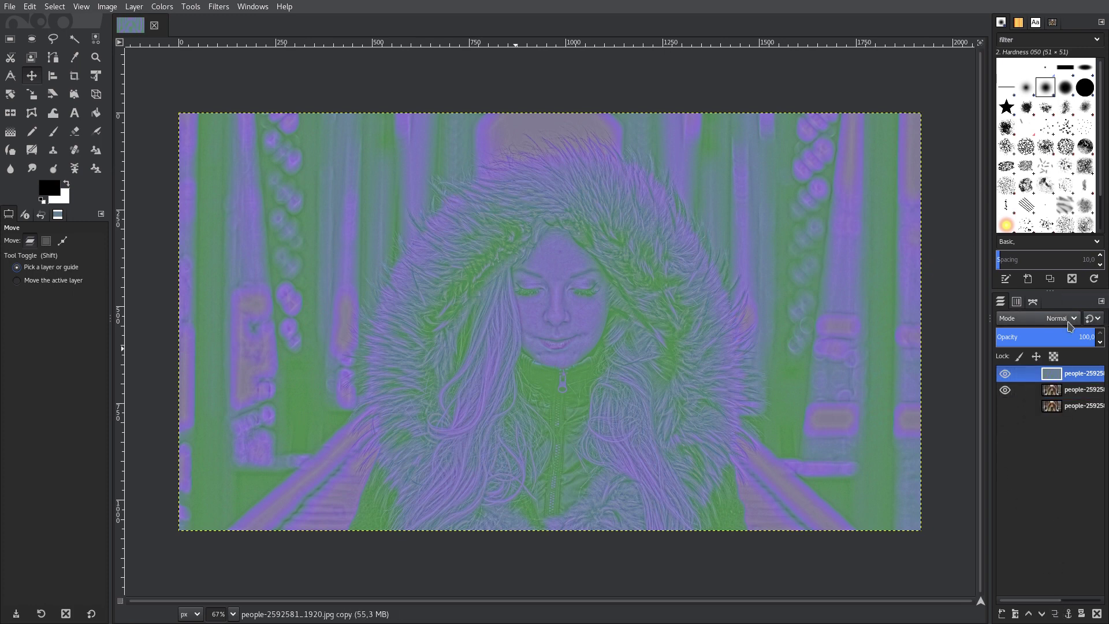
click(1066, 322)
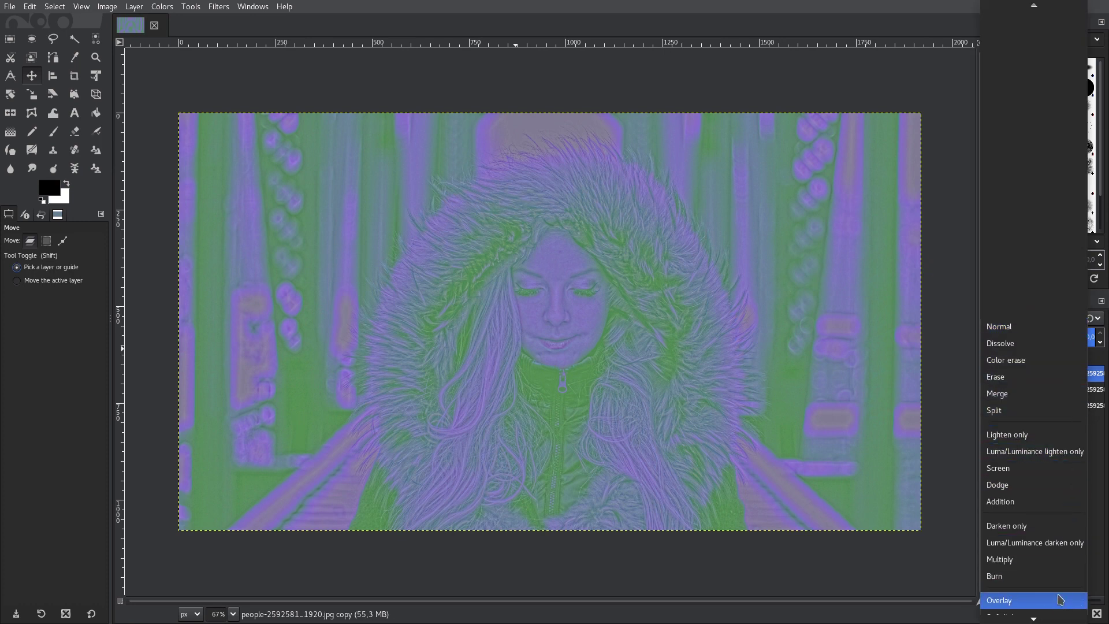
click(1064, 600)
click(1004, 376)
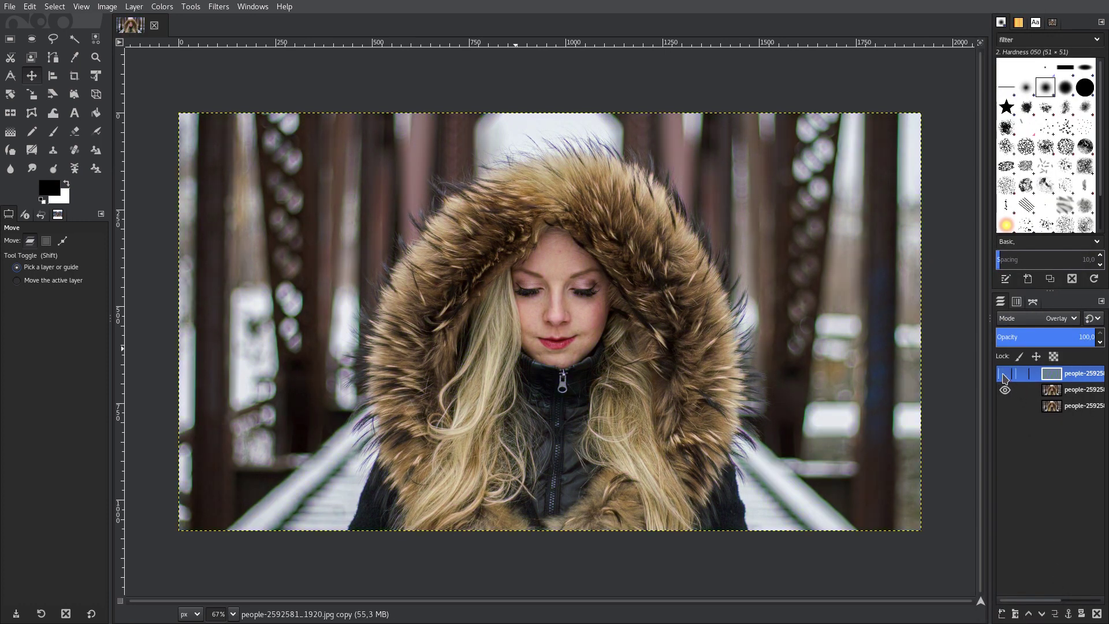
right_click(1046, 381)
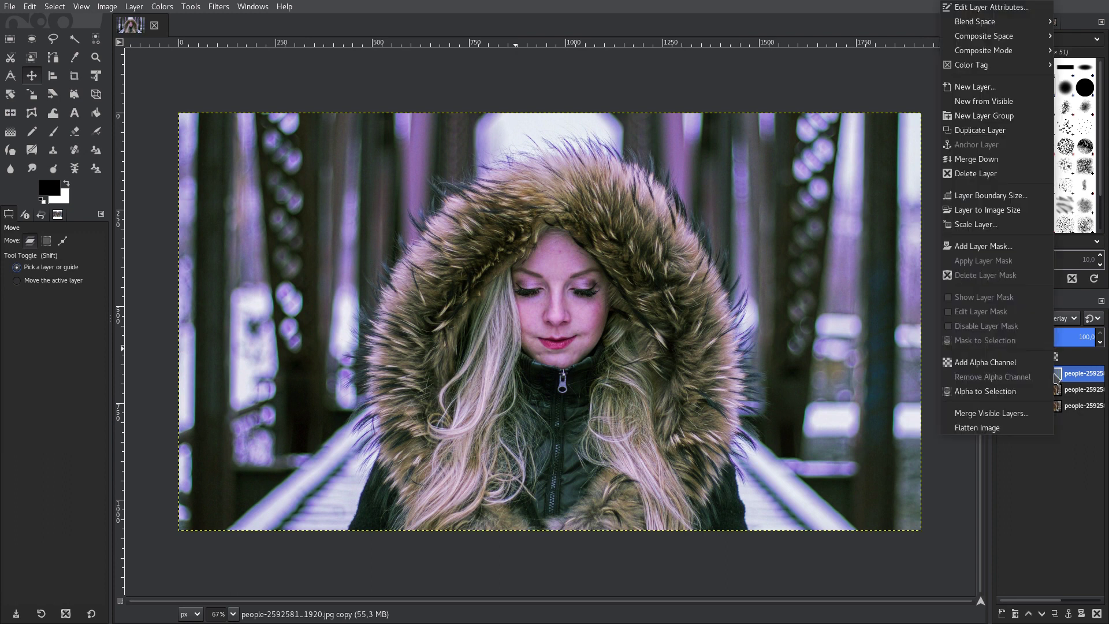
click(982, 159)
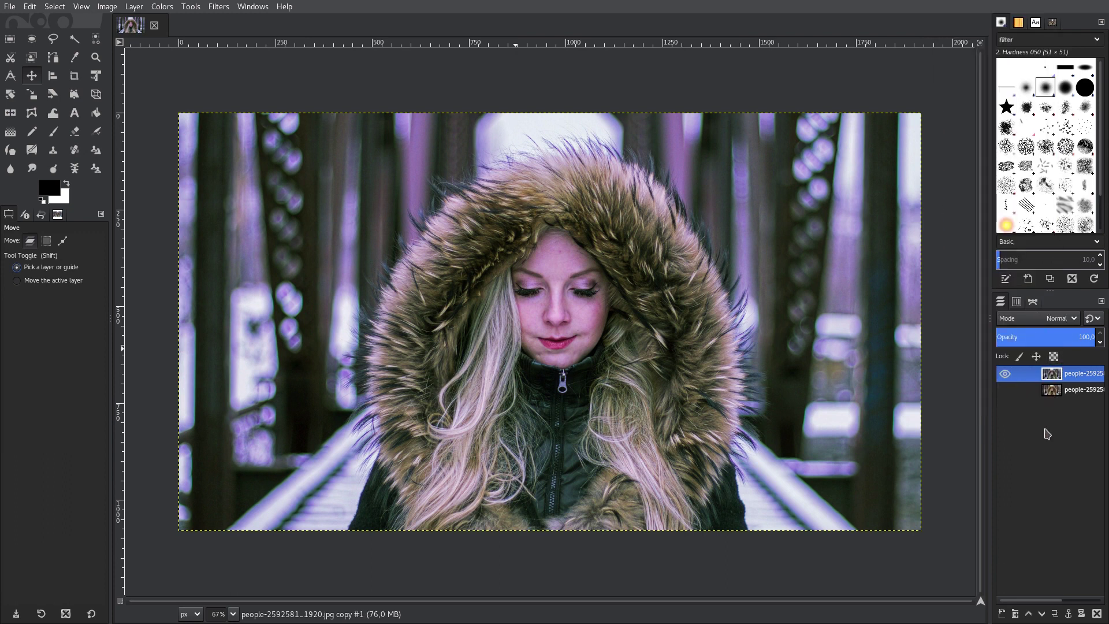
click(1054, 614)
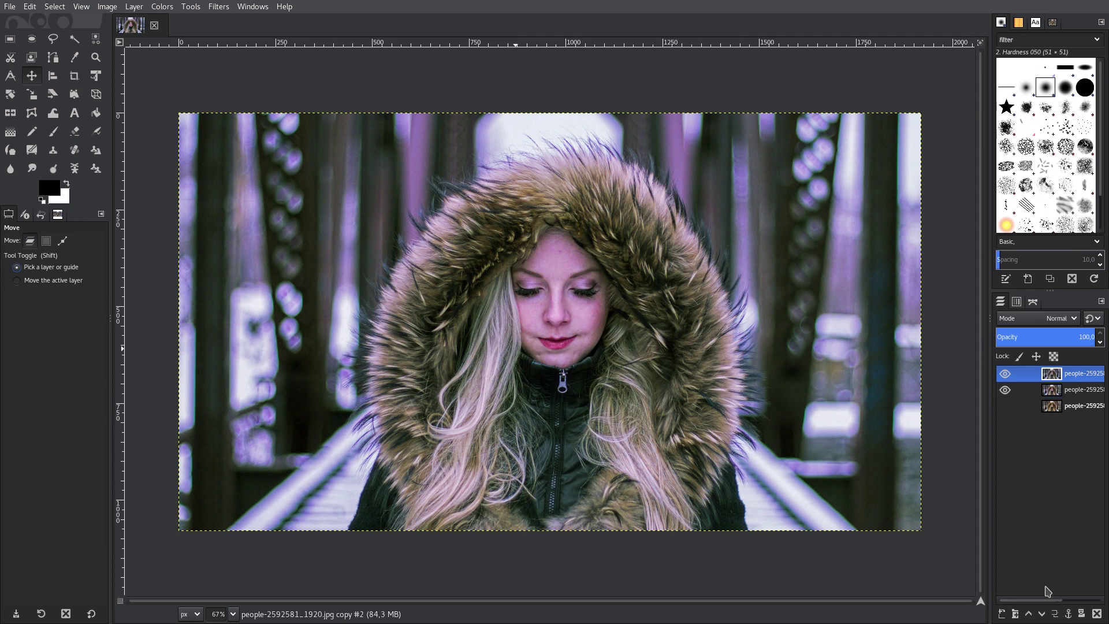
Step: Apply G'MIC-Qt's Blur [glow] filter at amplitude 6.00 to the top layer copy
click(218, 8)
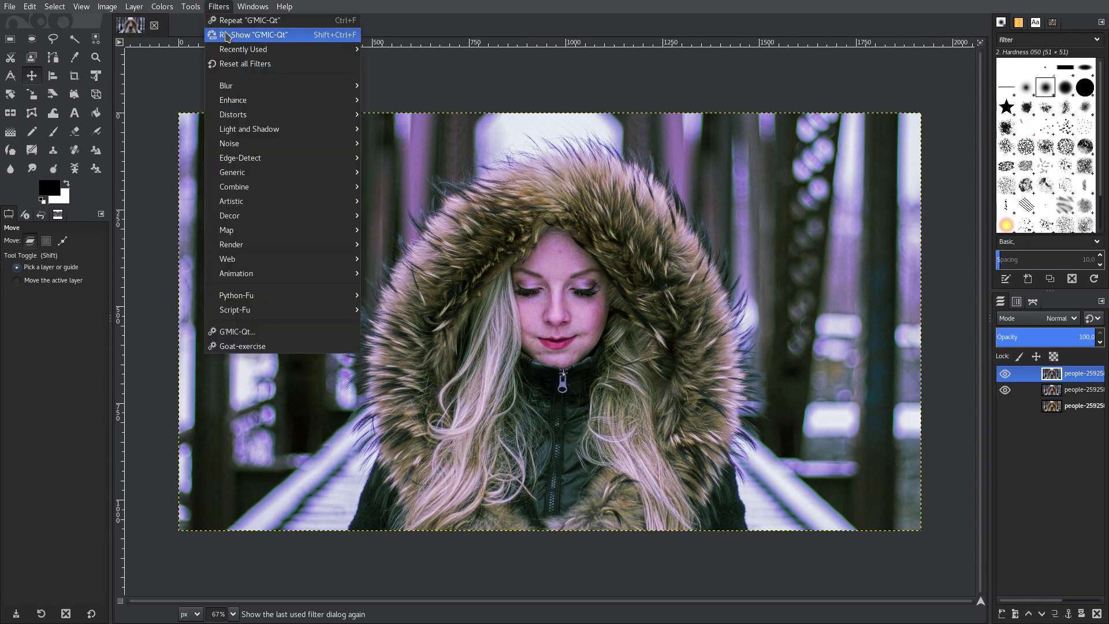
click(273, 332)
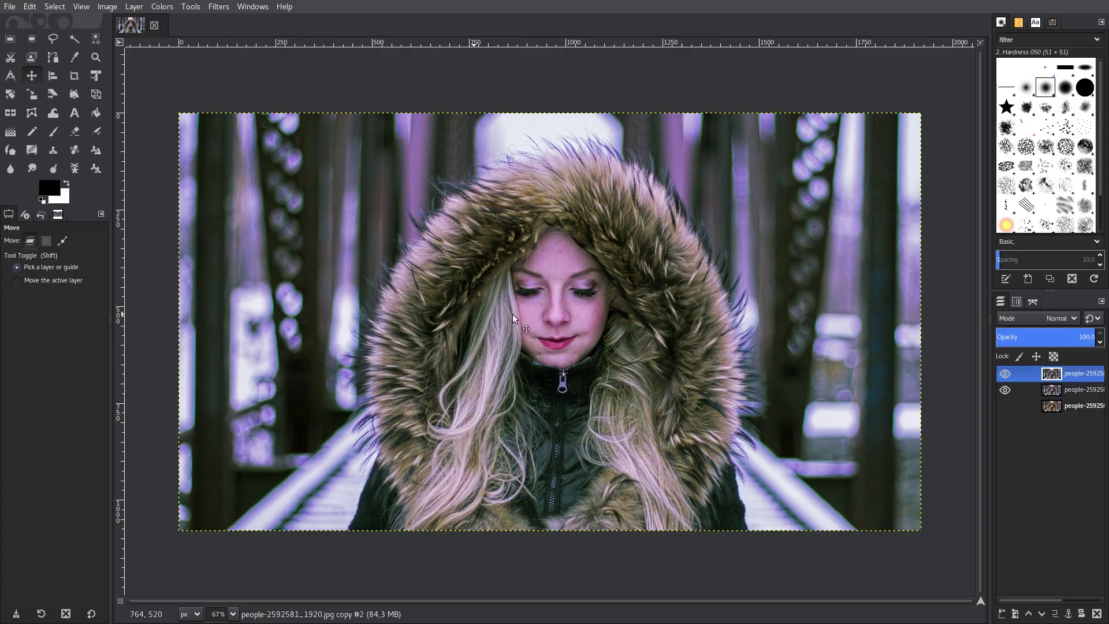
scroll(808, 185, up, 2)
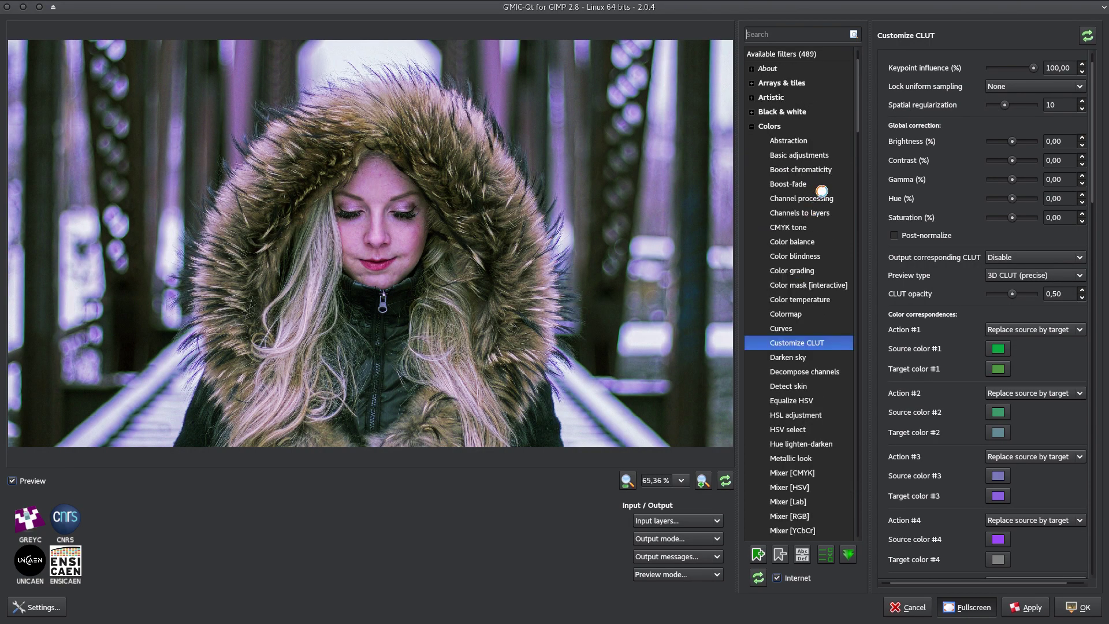
scroll(801, 248, down, 7)
scroll(808, 304, down, 6)
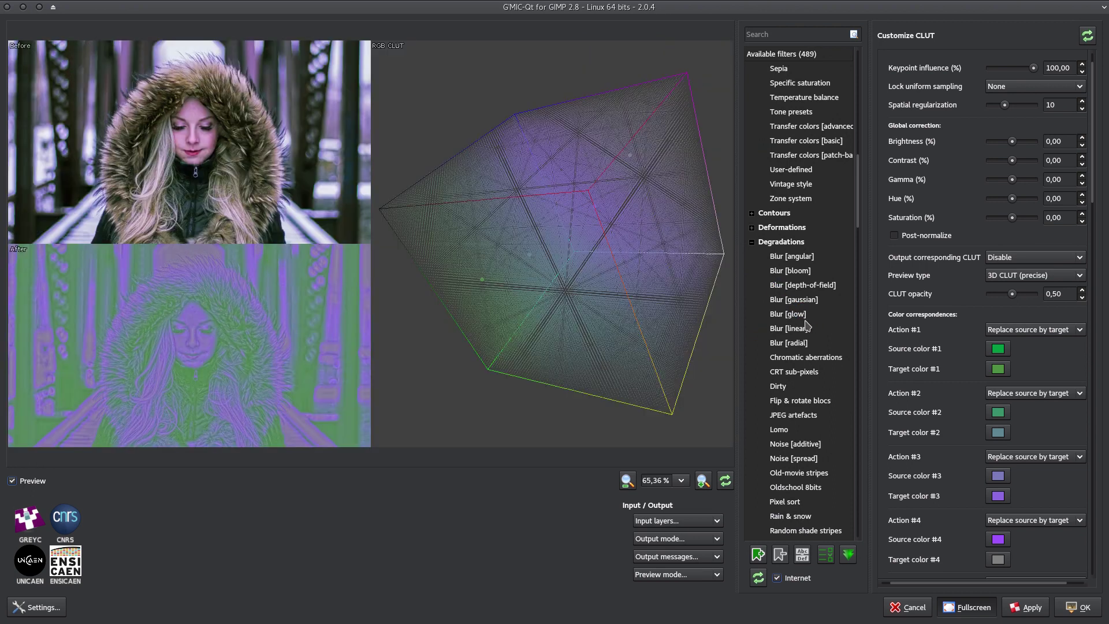
click(805, 314)
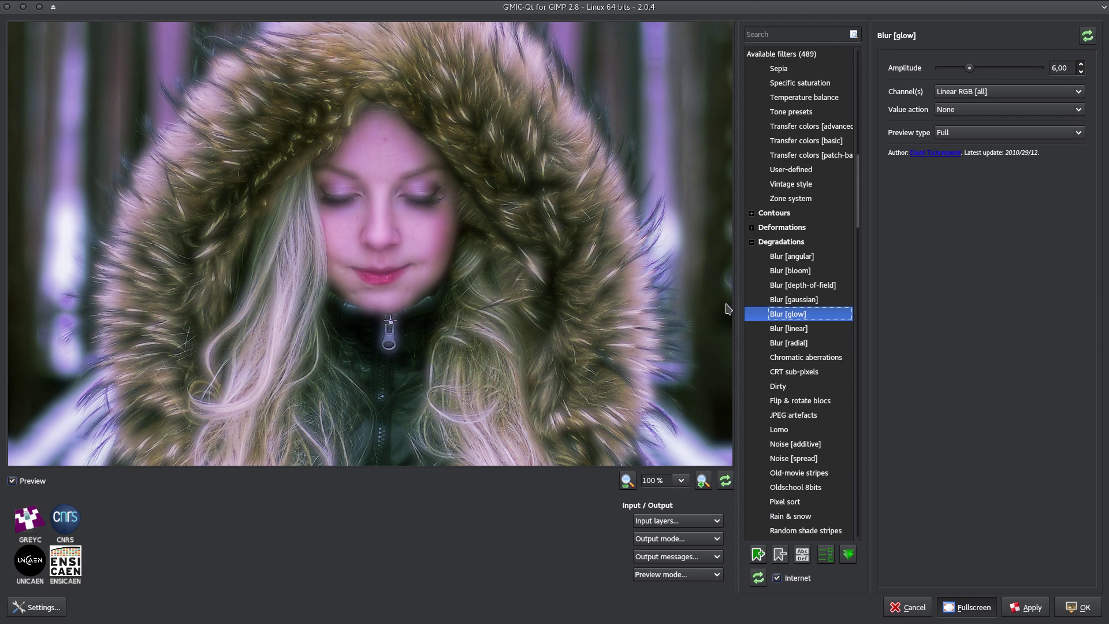
click(1079, 607)
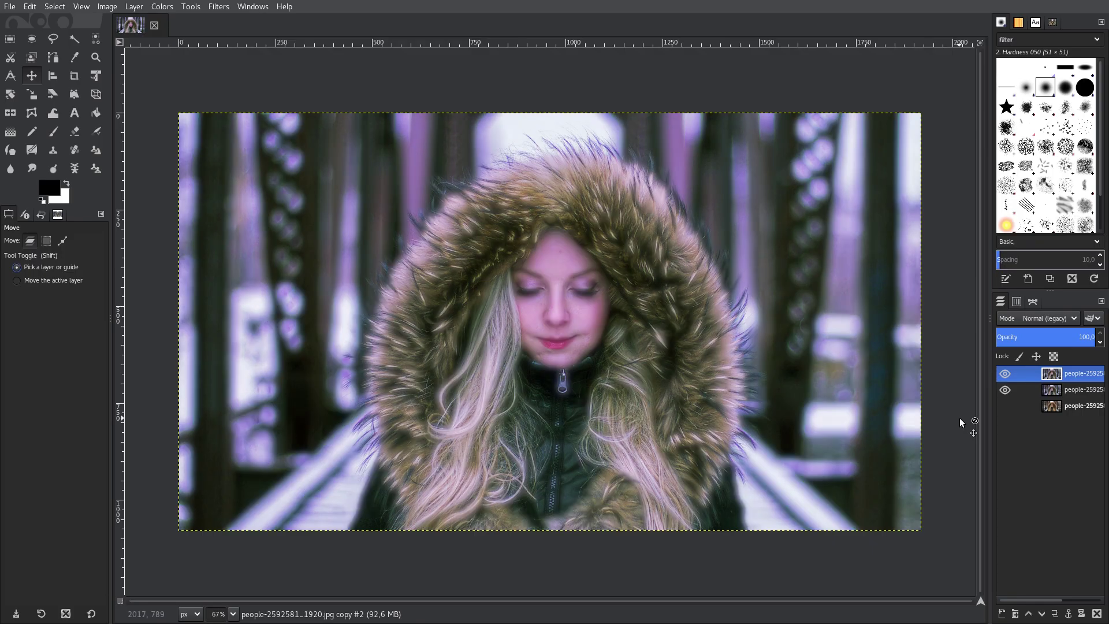
Step: Set the glow layer to default-mode Overlay at 50% opacity
click(1093, 317)
click(1066, 319)
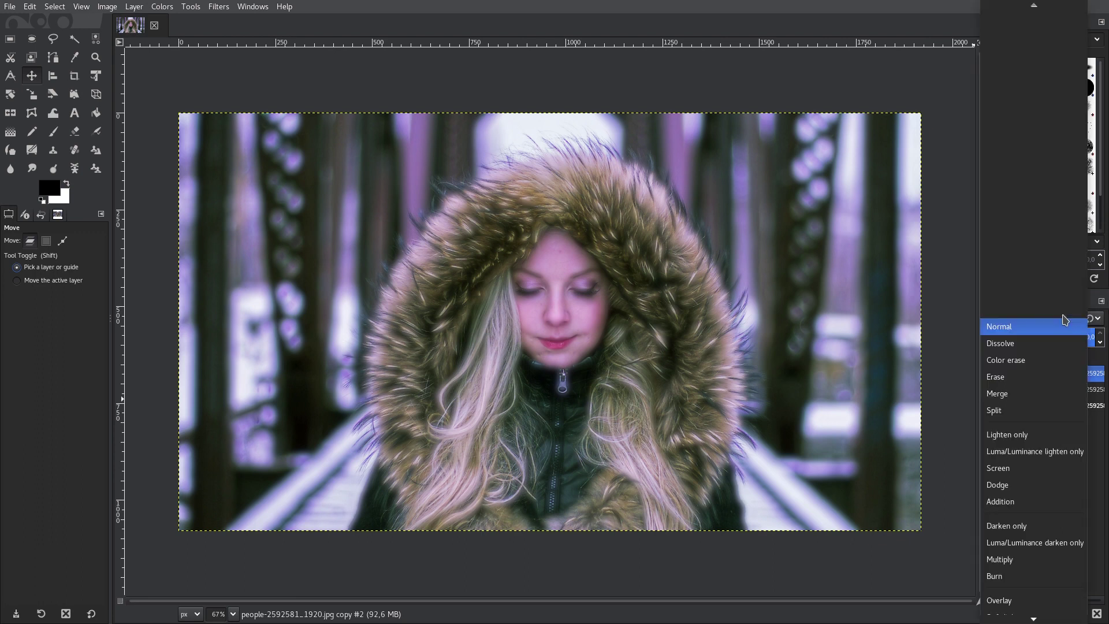
click(1051, 600)
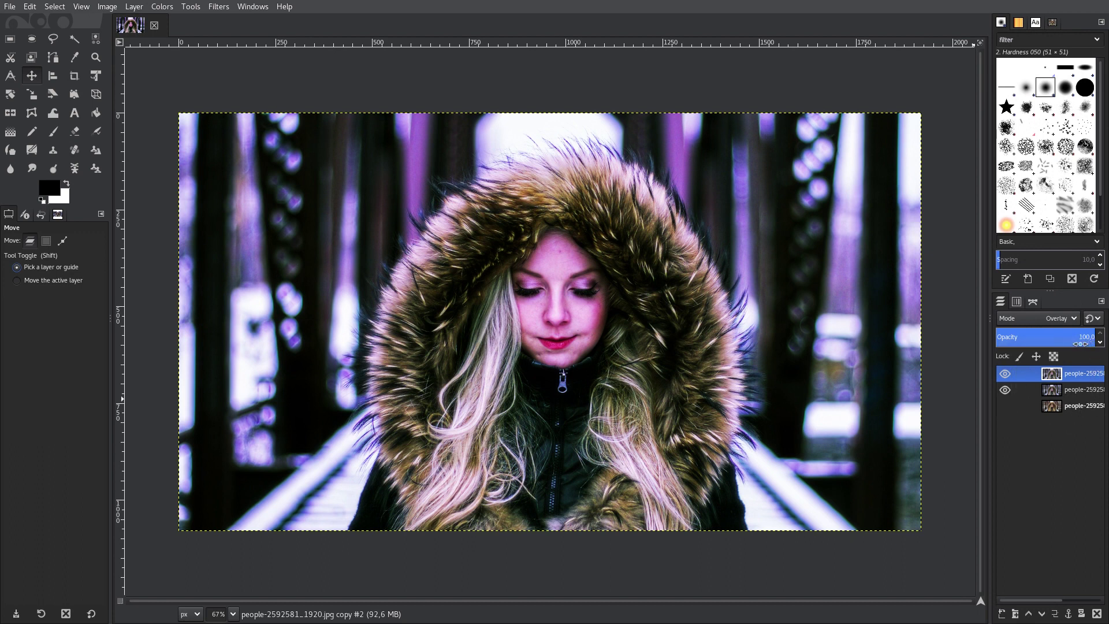
click(1089, 341)
text(10)
key(Return)
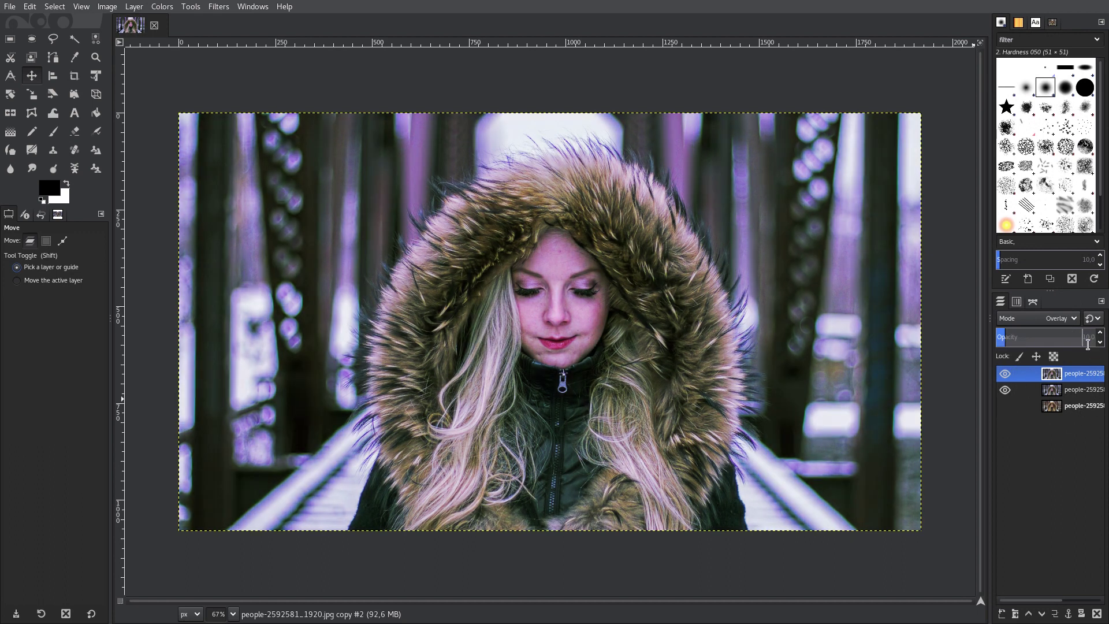
text(50)
key(Return)
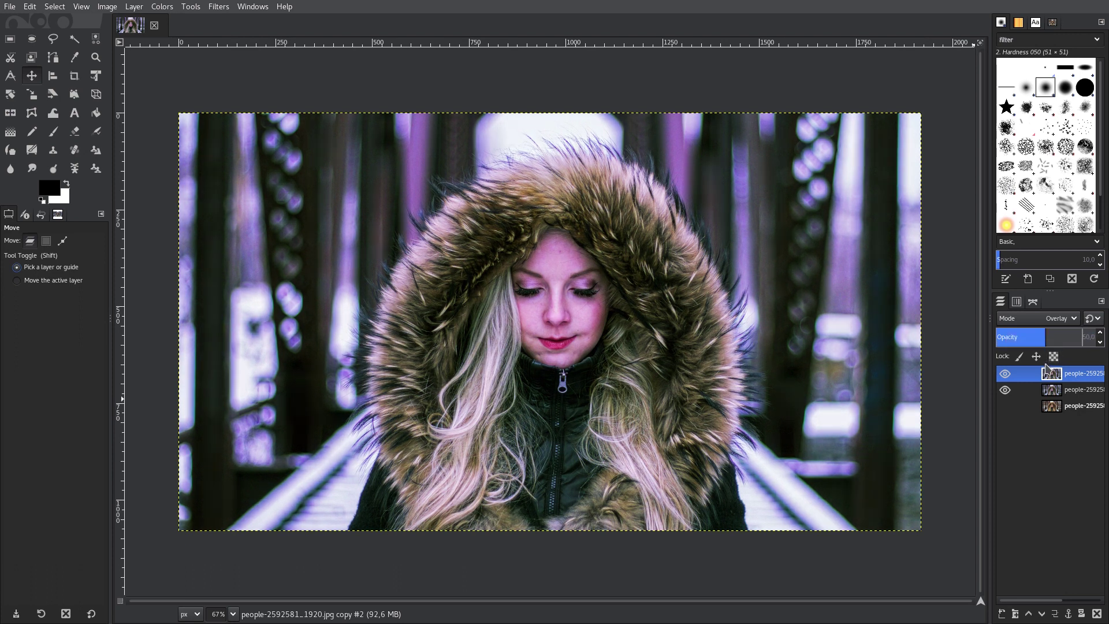
Step: Merge the glow layer down and duplicate the merged layer
right_click(1053, 378)
click(1004, 164)
click(1055, 614)
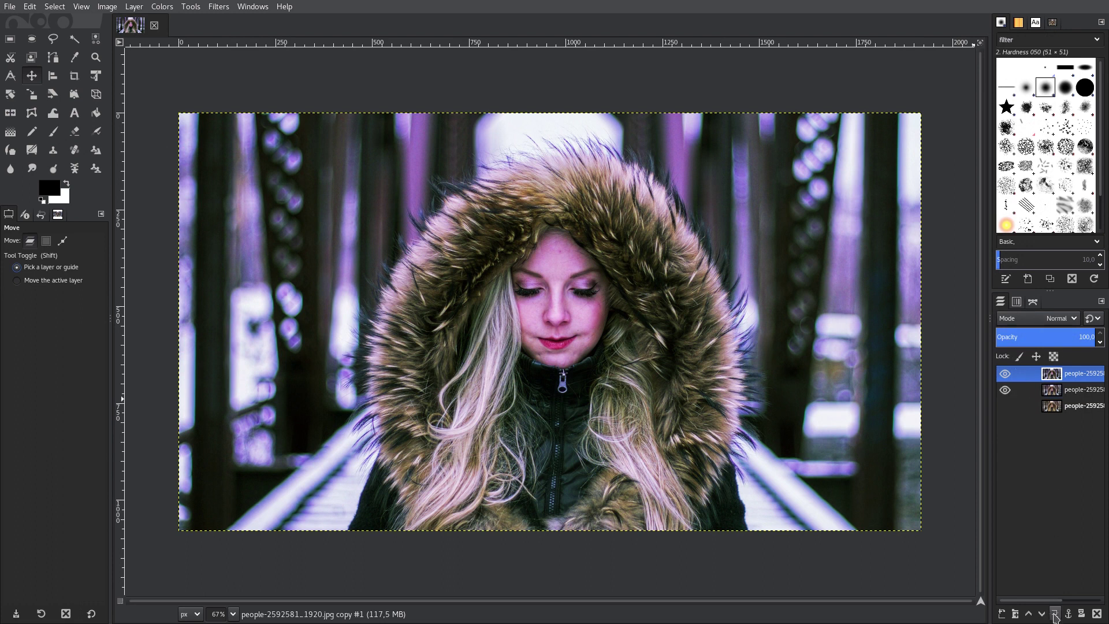
Step: Apply a Gaussian Blur of size 10 to the new top copy
click(219, 8)
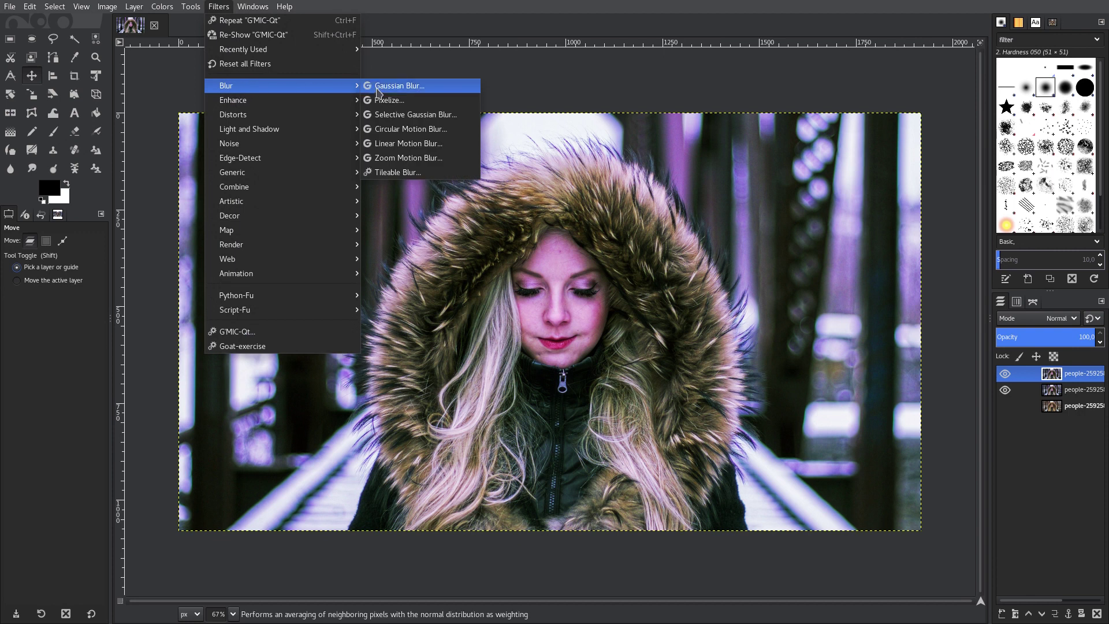
click(381, 91)
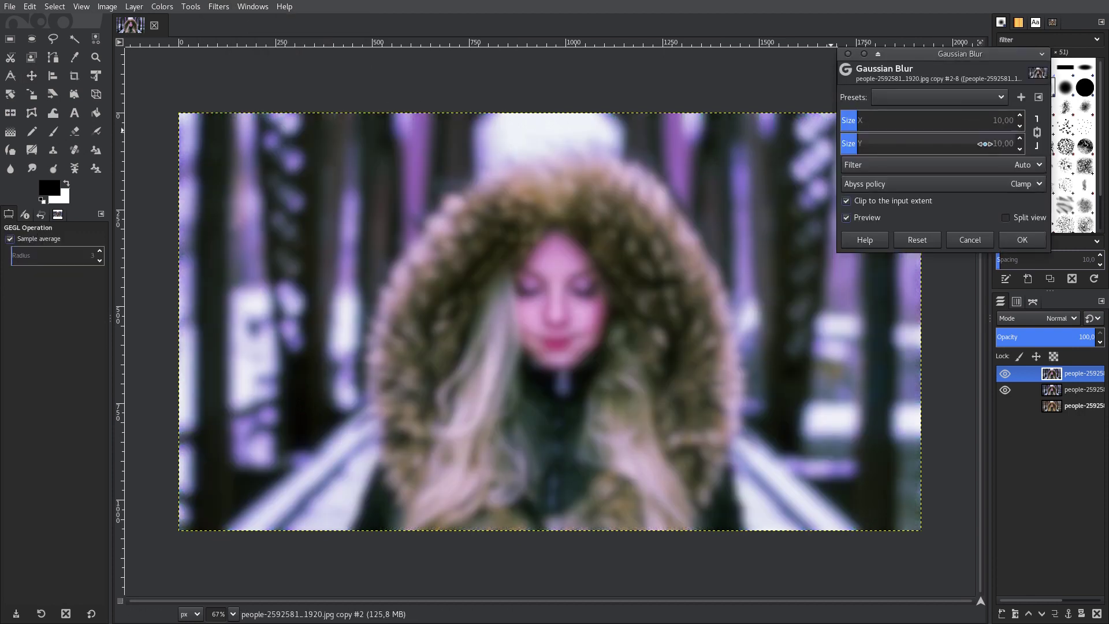
double_click(1002, 143)
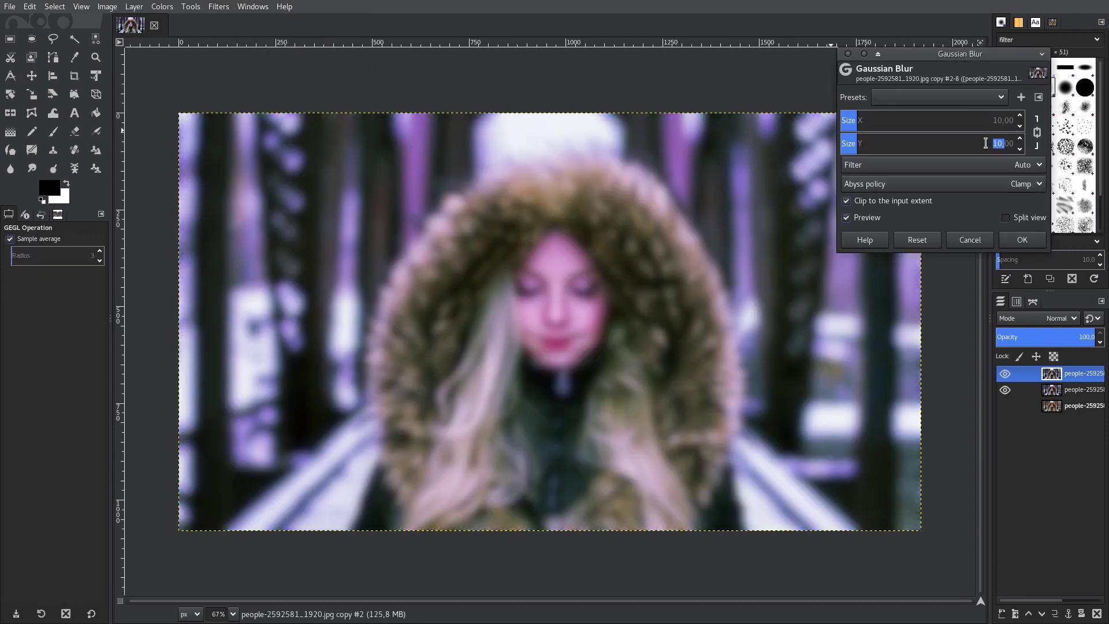
click(1015, 239)
Step: Blend the blurred layer in Overlay mode at 50% opacity
click(1066, 318)
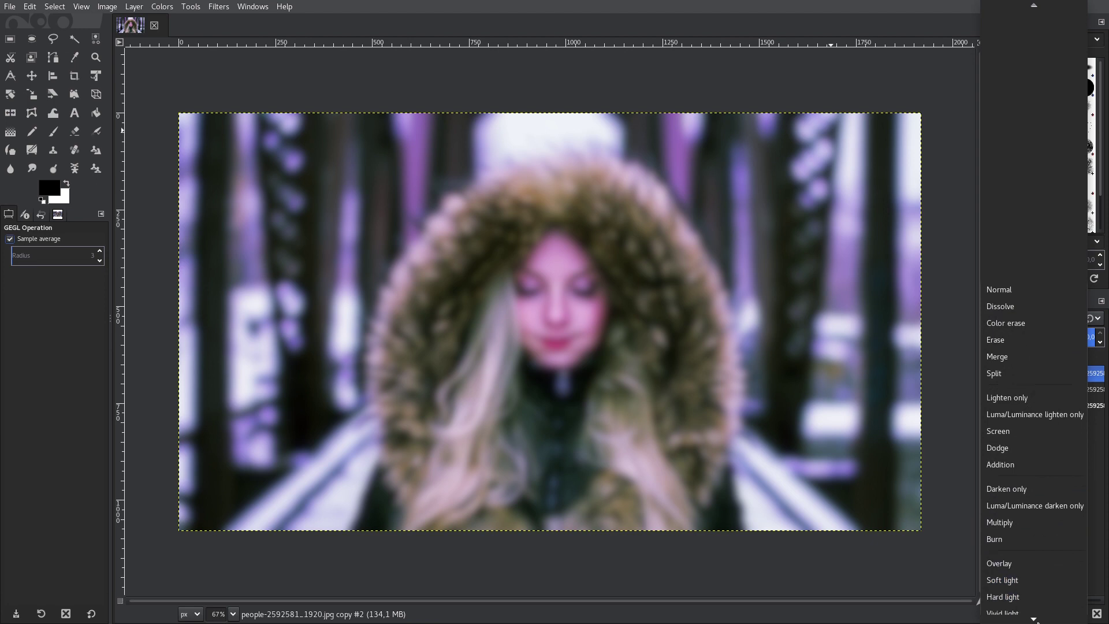
key(Escape)
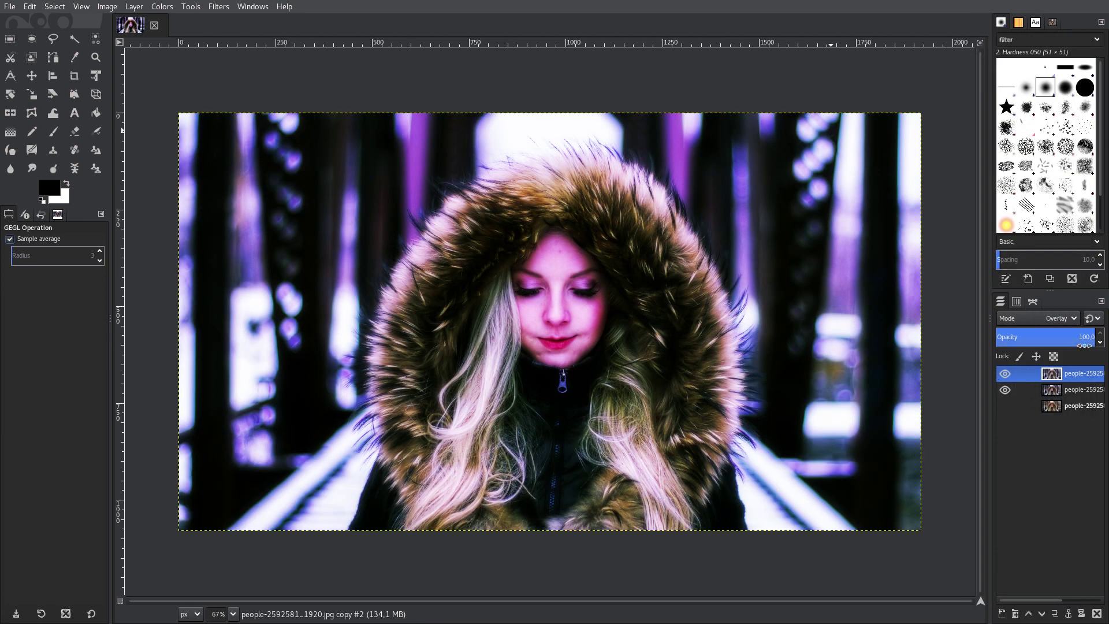
click(1045, 337)
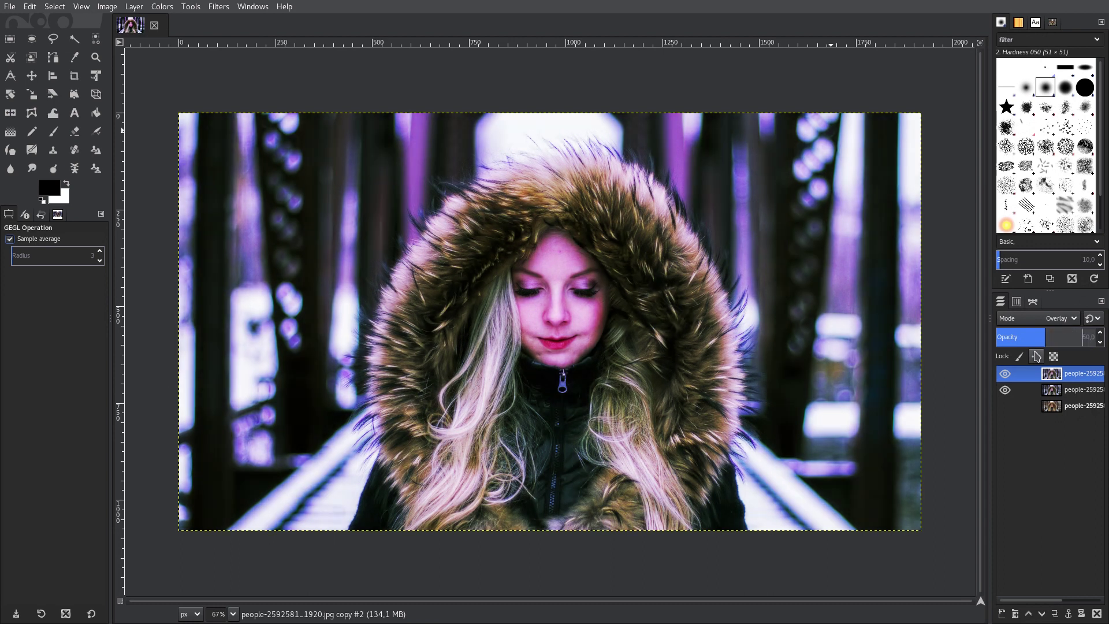
Step: Merge the blurred Overlay layer down and toggle the graded layer's visibility to compare
right_click(1050, 376)
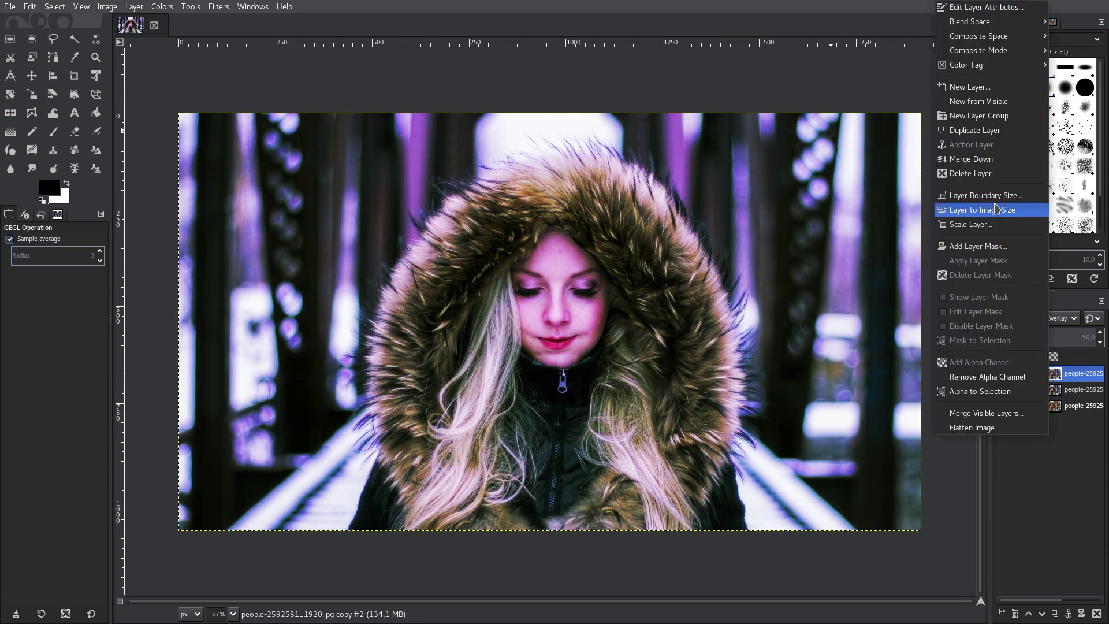
key(Escape)
click(1005, 374)
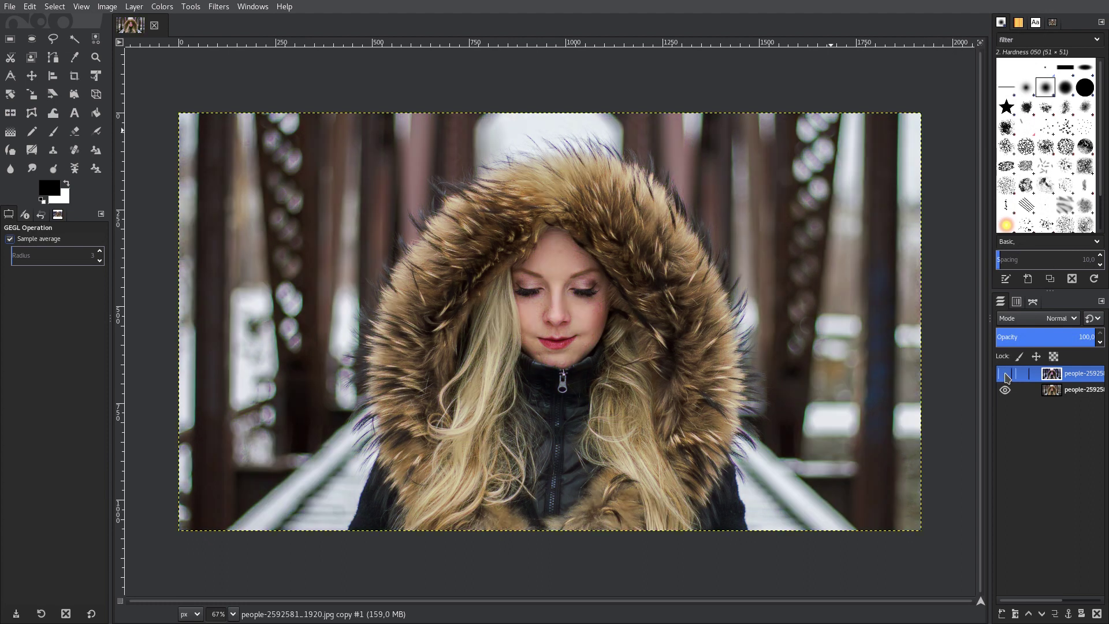
click(1005, 374)
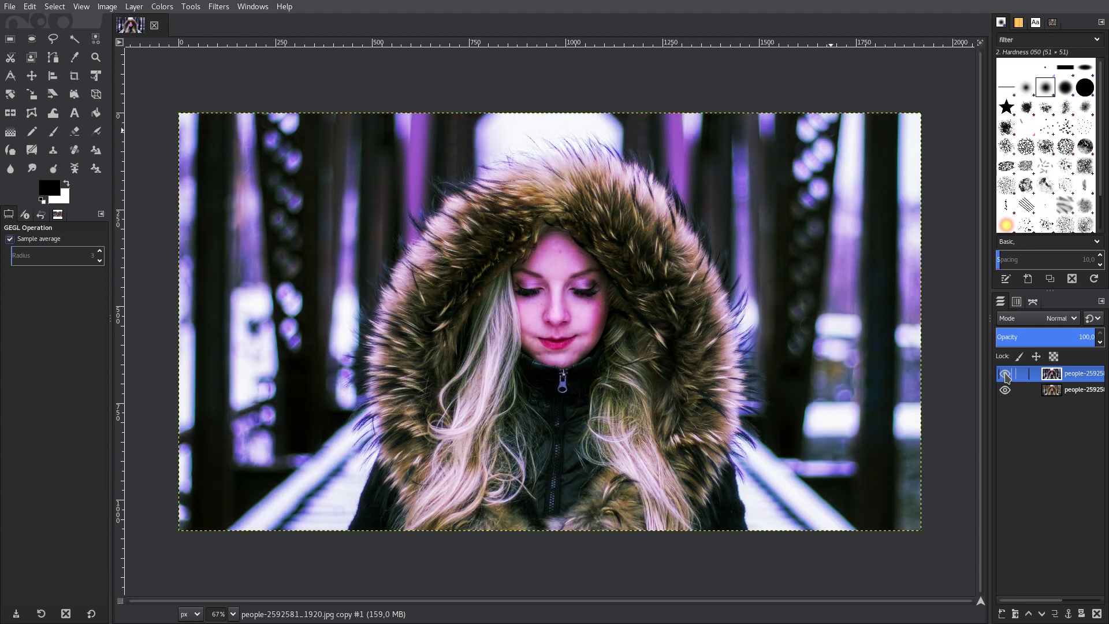
click(1005, 375)
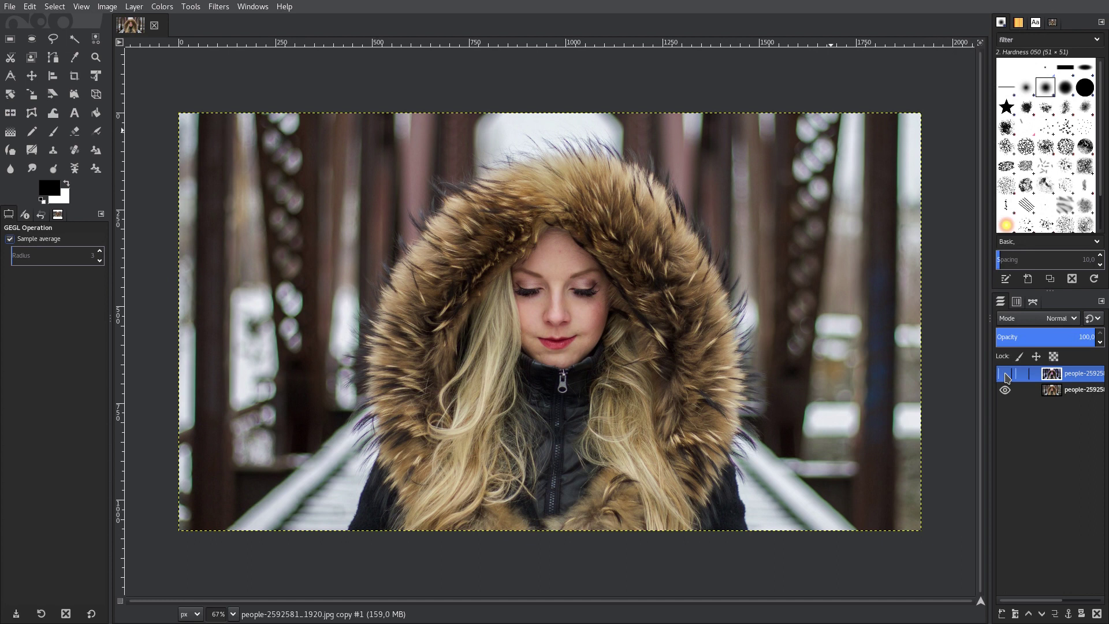
click(1005, 374)
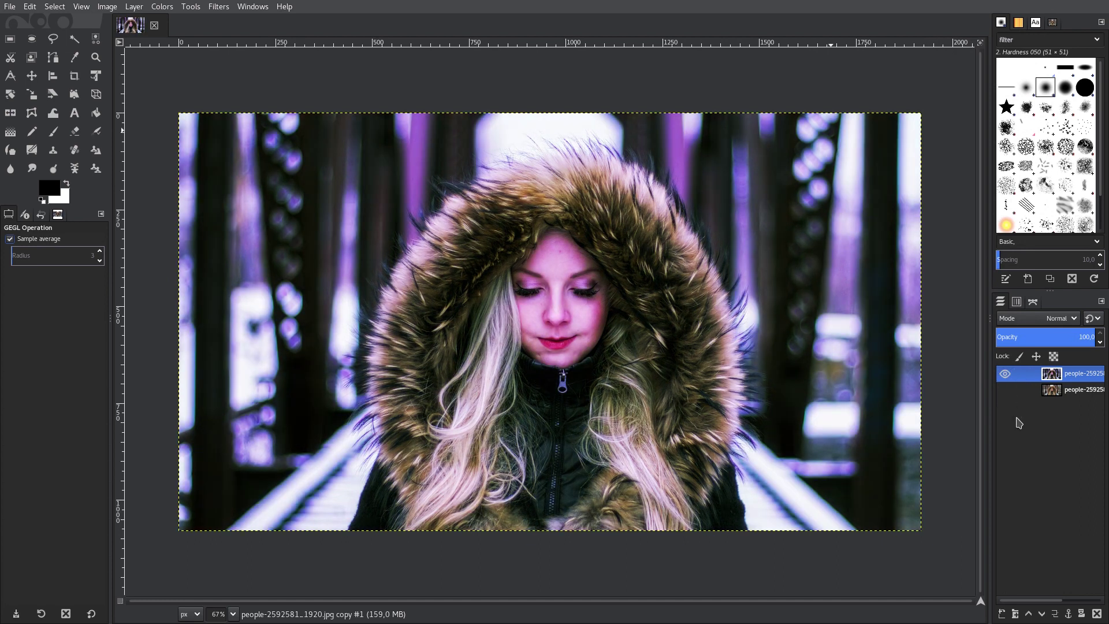
Step: Duplicate the merged graded layer and hide the layer beneath the new copy
click(1055, 613)
click(1005, 390)
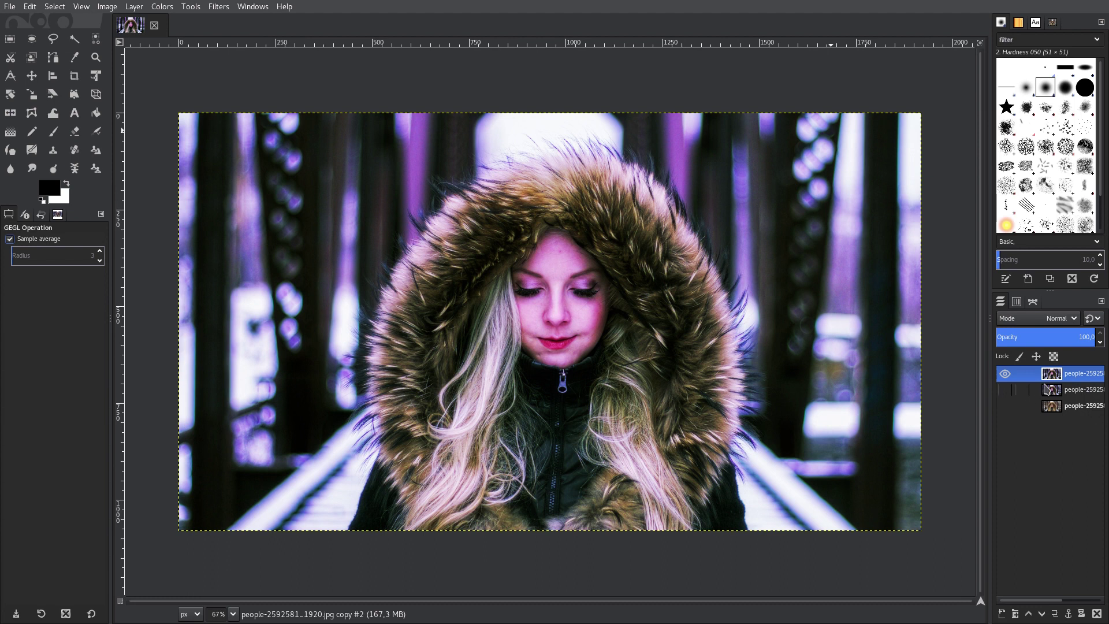
click(219, 6)
mouse_move(250, 128)
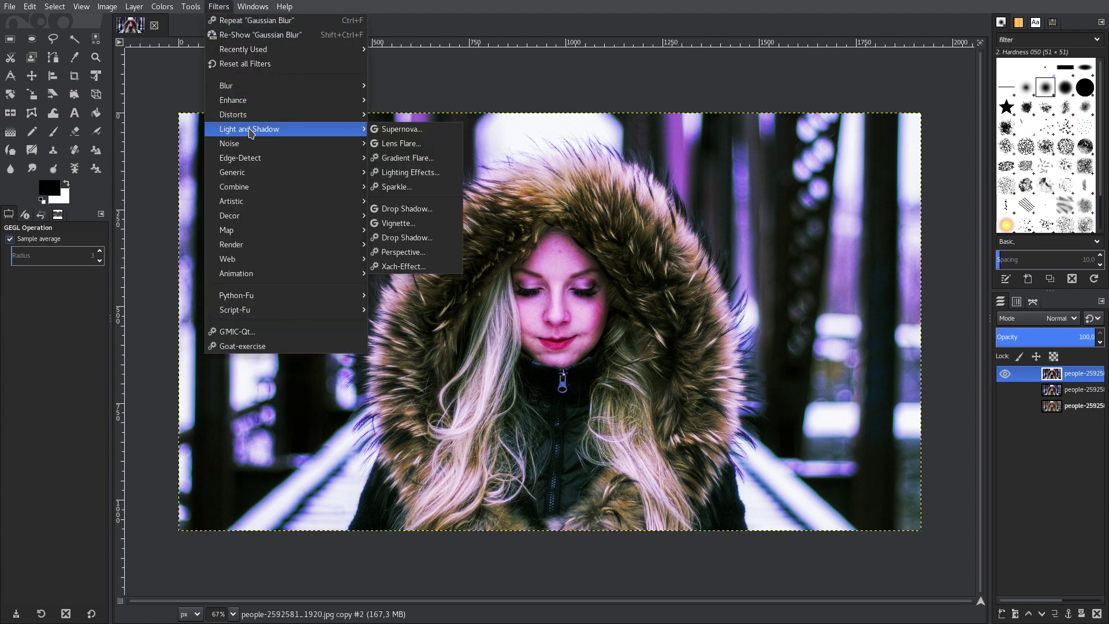
Step: Add a white Vignette (radius 1.200, softness 0.800) to the top copy, then compare with the original
click(397, 223)
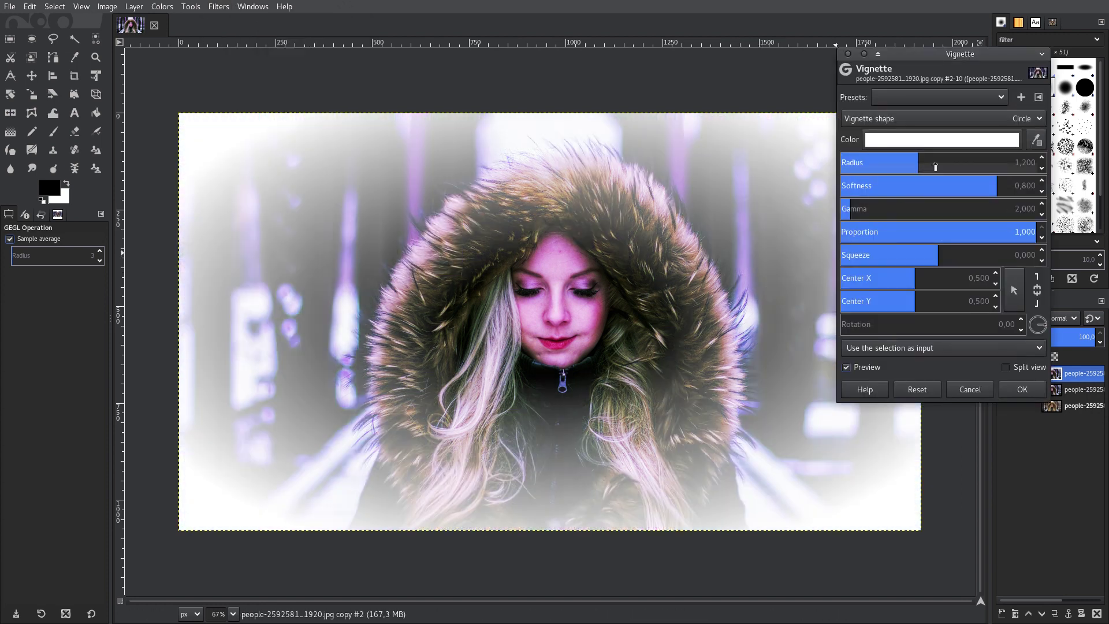
click(952, 146)
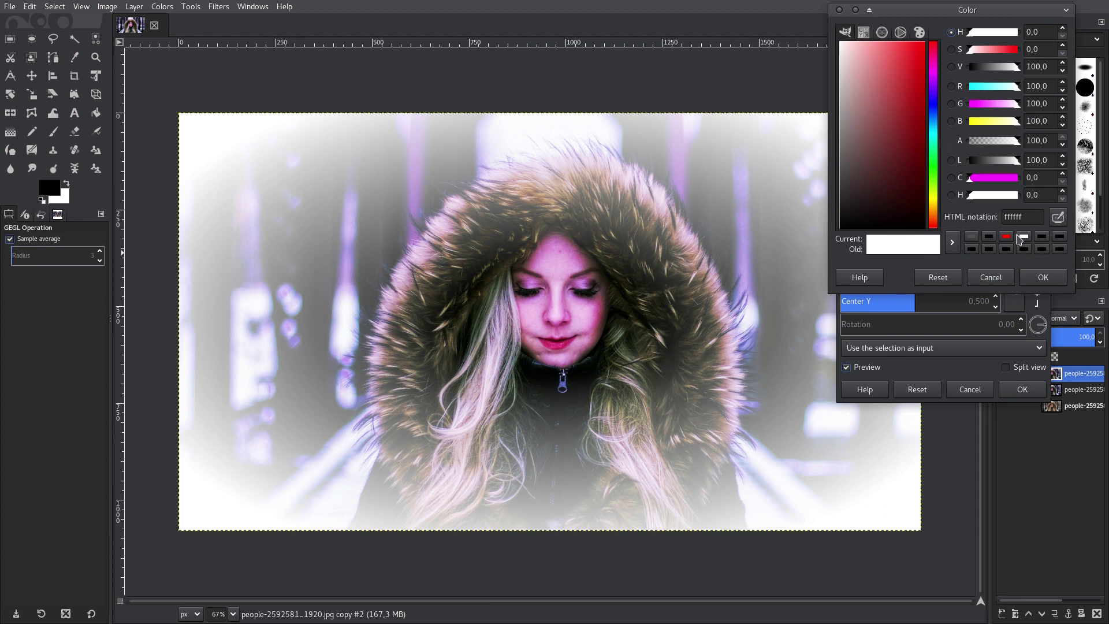
click(996, 278)
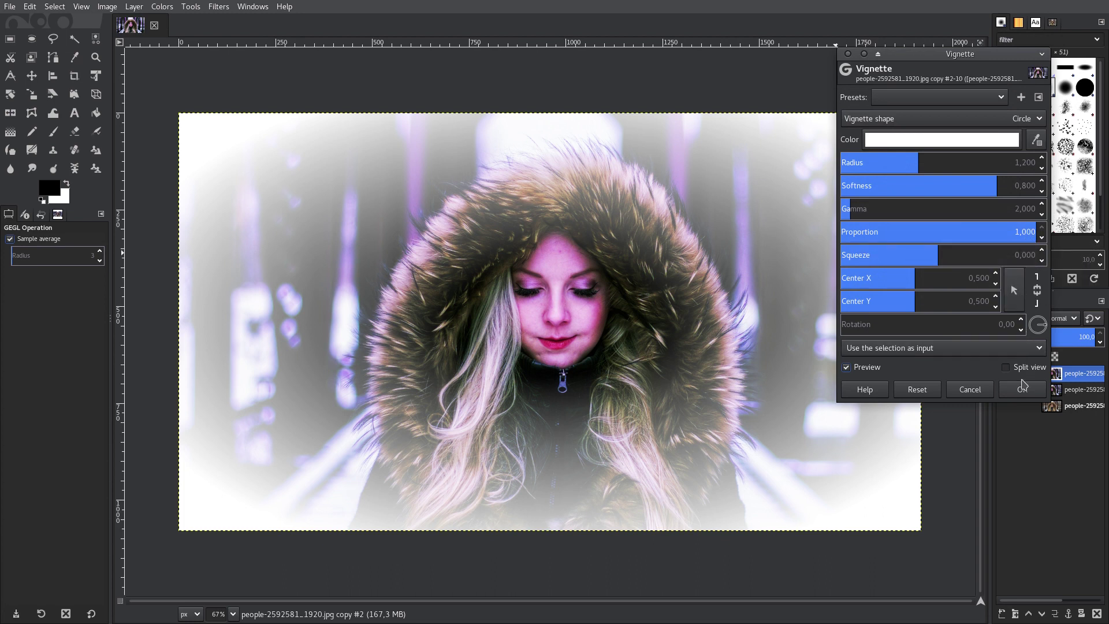
click(1022, 390)
click(1005, 406)
click(1005, 374)
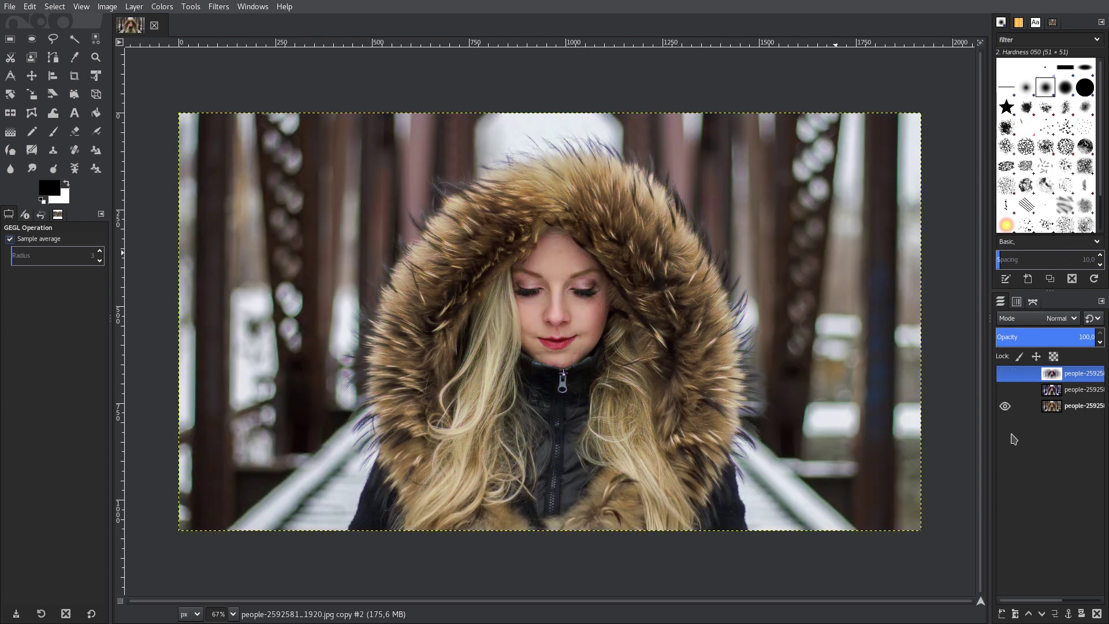
Step: Compare the purple-toned and vignetted layers by toggling visibility, then select the middle graded layer
click(1005, 390)
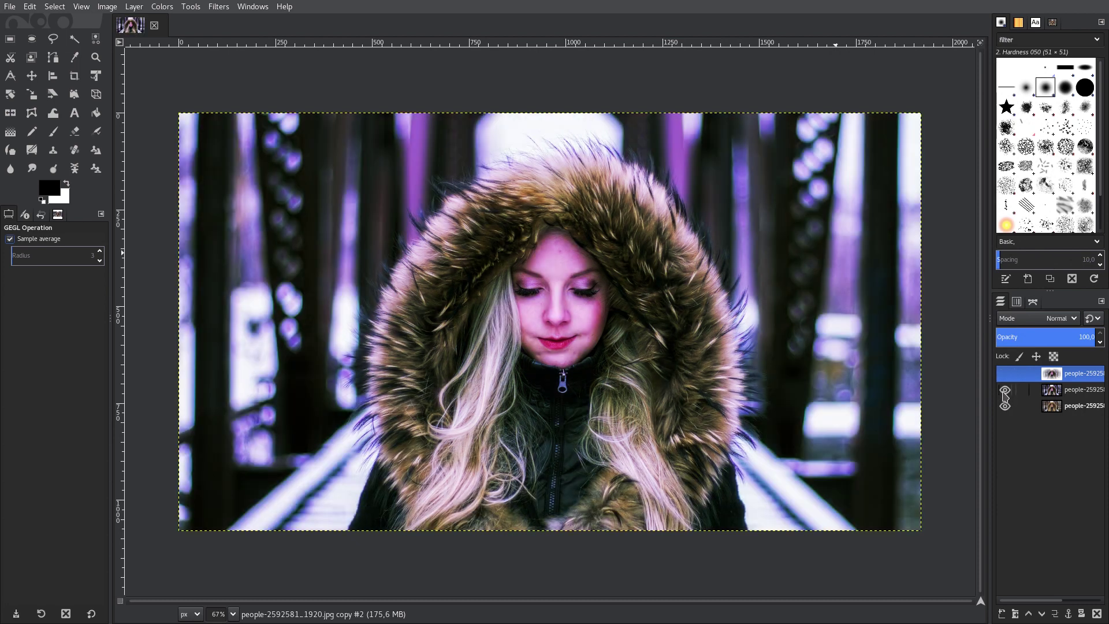
click(1005, 374)
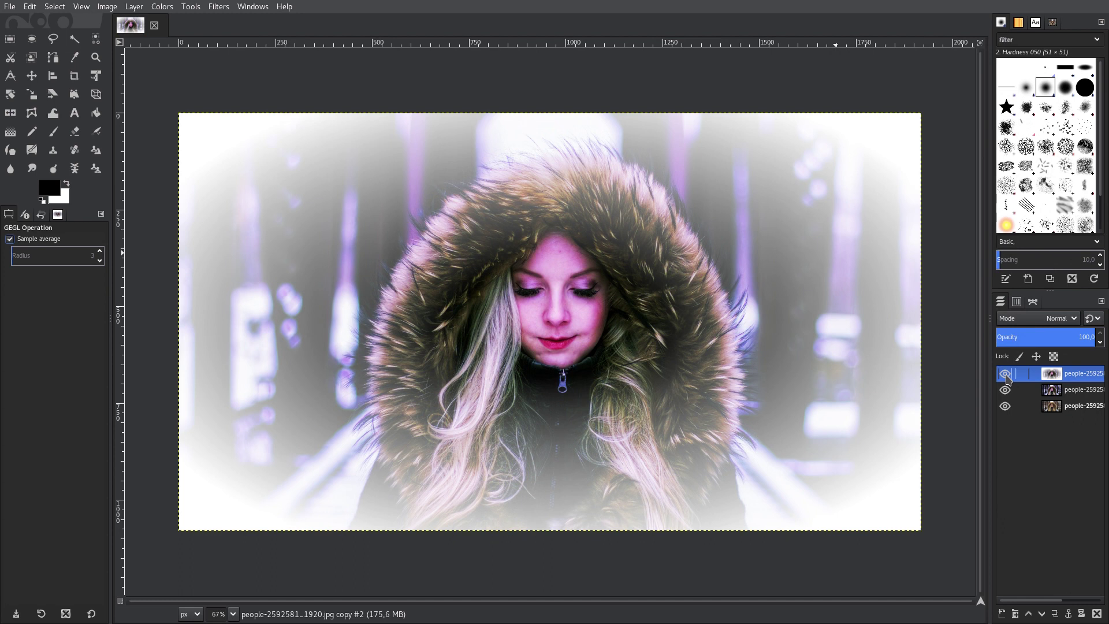
click(1005, 373)
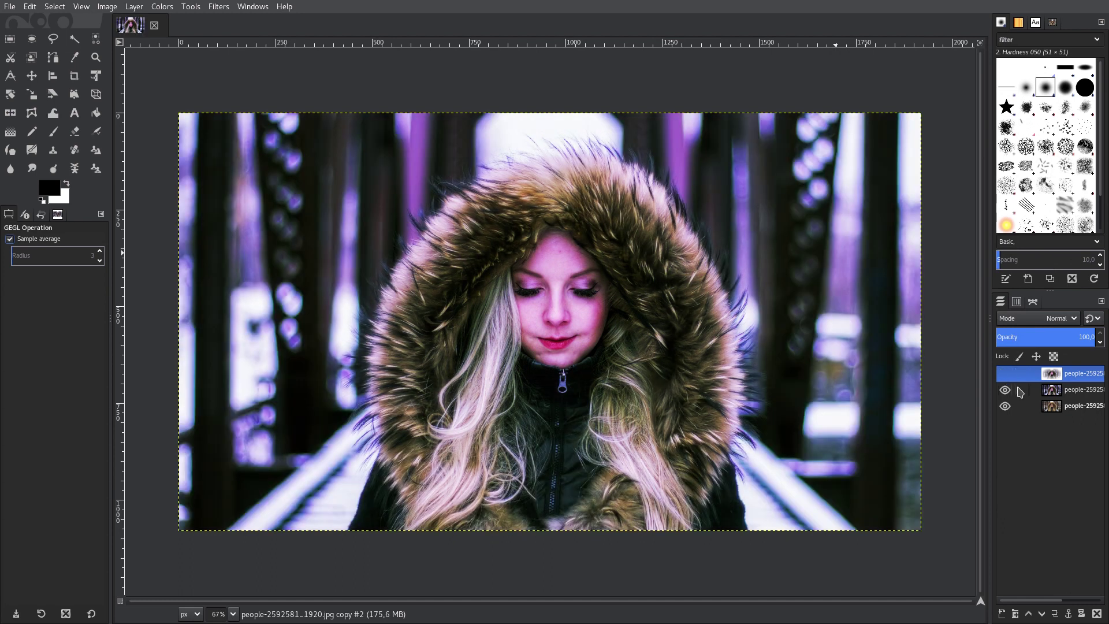
click(1052, 395)
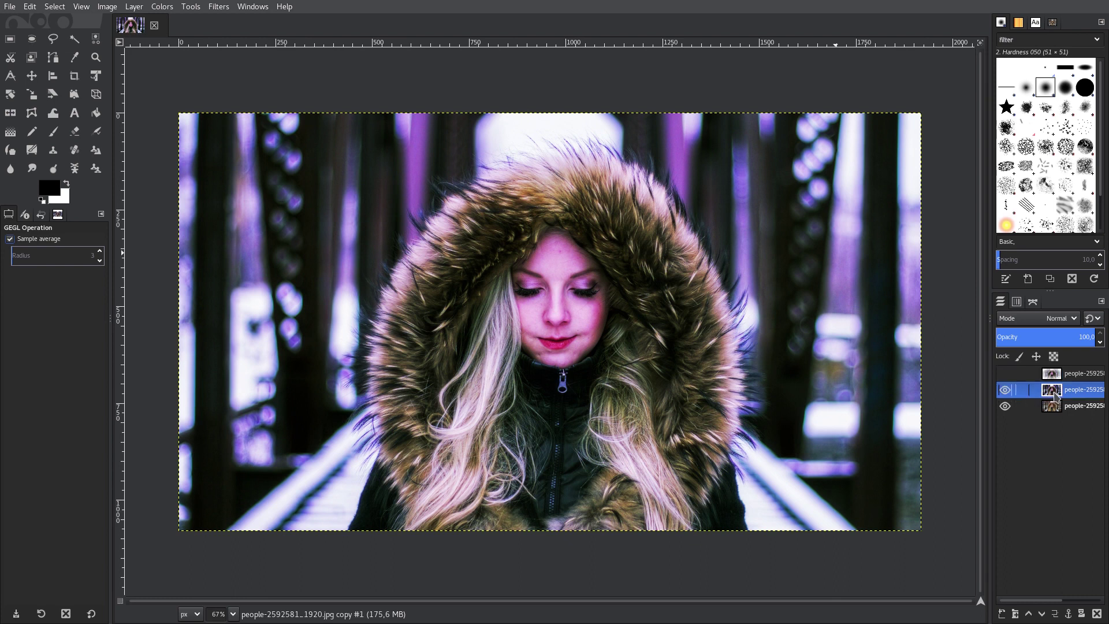